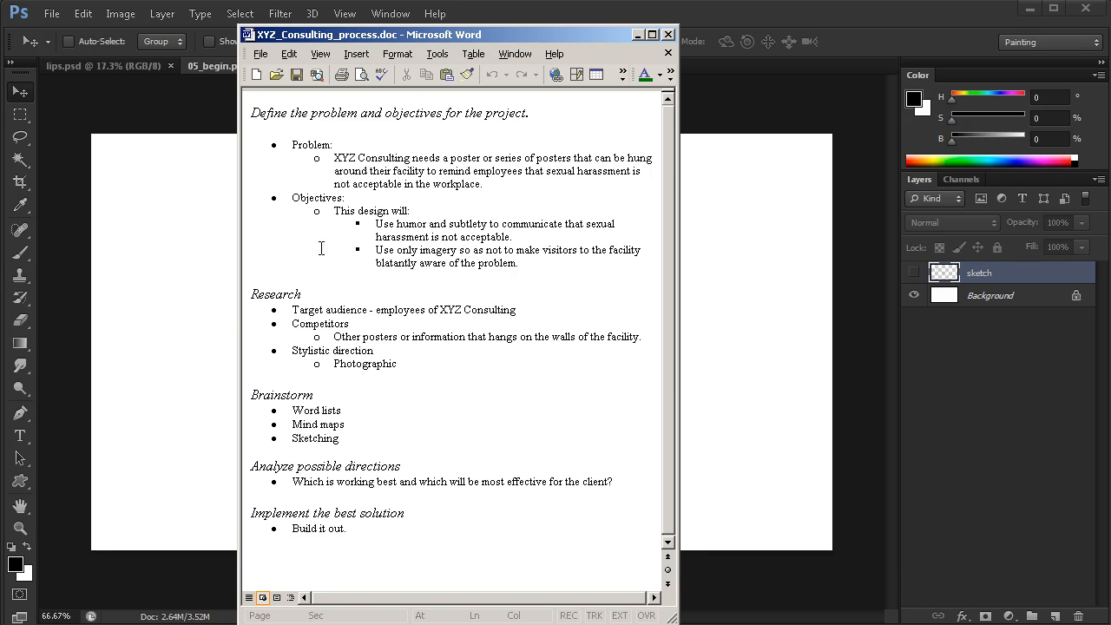
# Highlight the problem statement in the Word process document, switch to Photoshop and show the sketch layer of 05_begin.psd.
pyautogui.moveTo(333, 158); pyautogui.dragTo(553, 182)
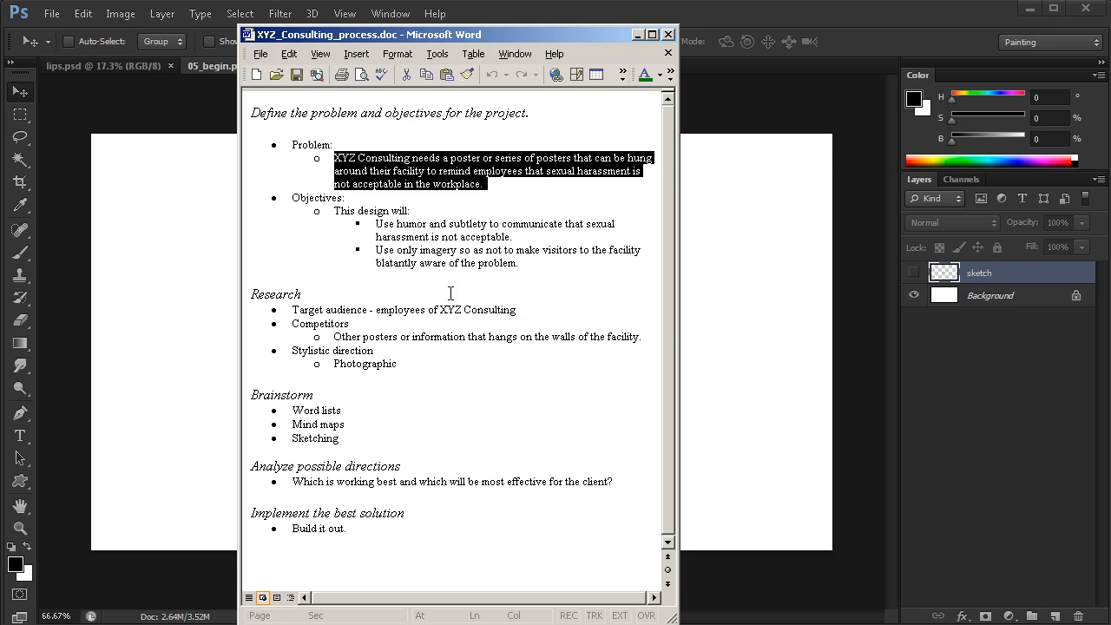
pyautogui.click(430, 250)
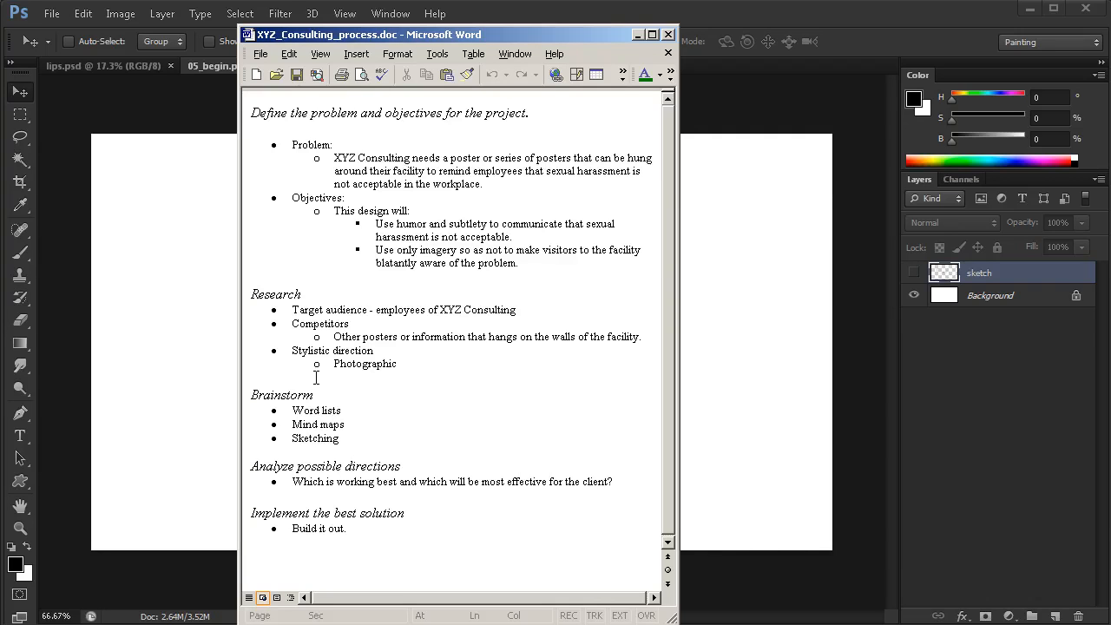
pyautogui.click(638, 35)
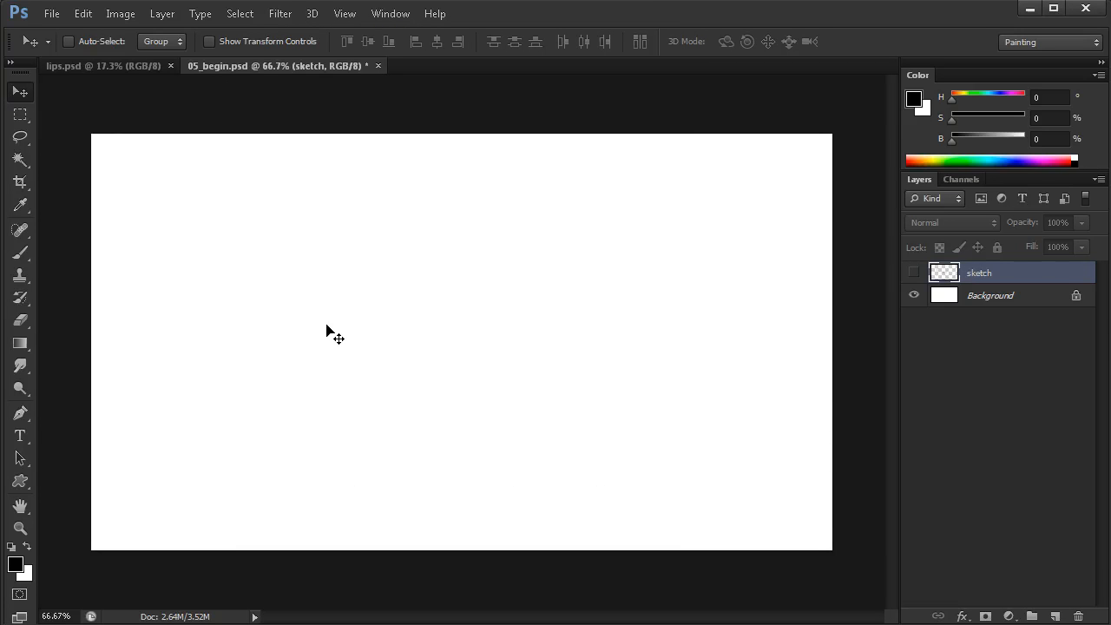
pyautogui.click(913, 273)
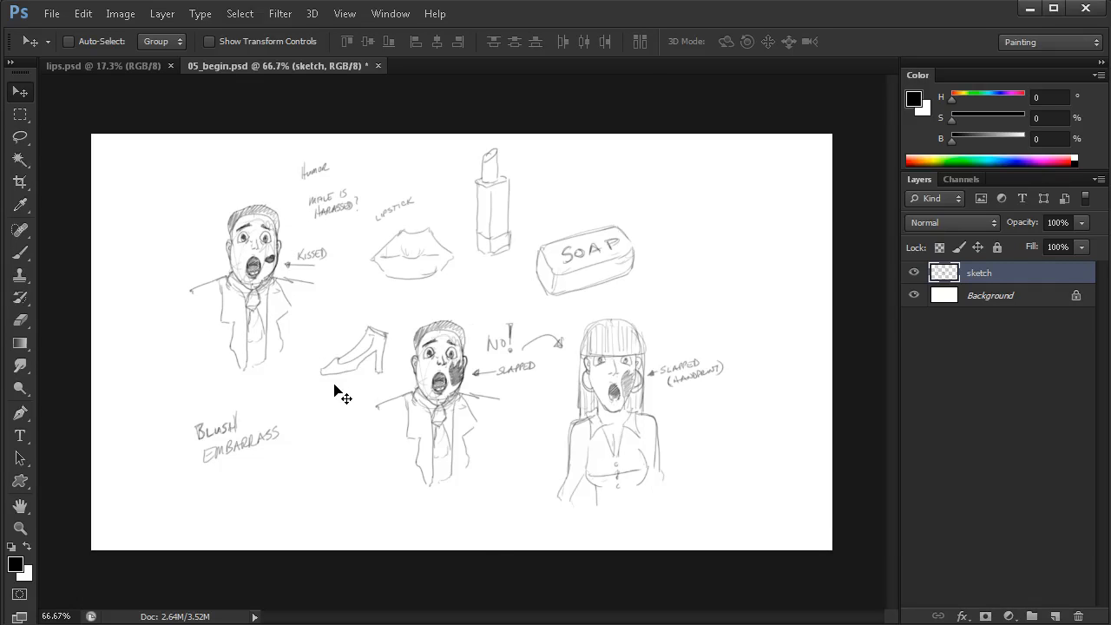
# Examine the scanned lip prints throughout lips.psd to pick a suitable kiss mark for the poster.
pyautogui.click(122, 65)
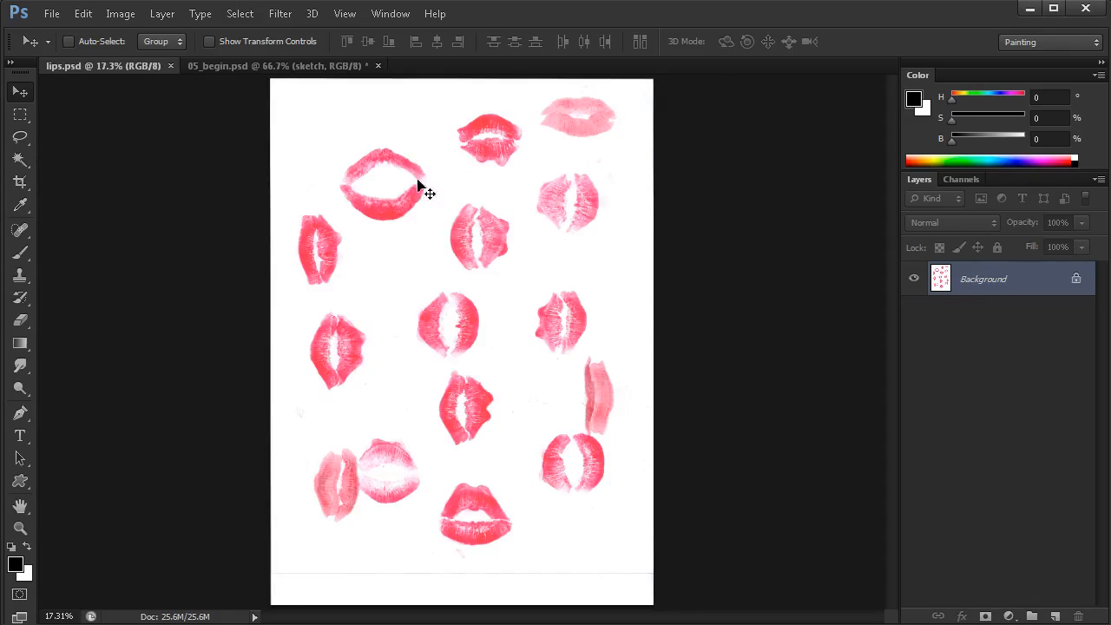
pyautogui.click(488, 240)
pyautogui.click(478, 318)
pyautogui.moveTo(478, 317); pyautogui.dragTo(477, 455)
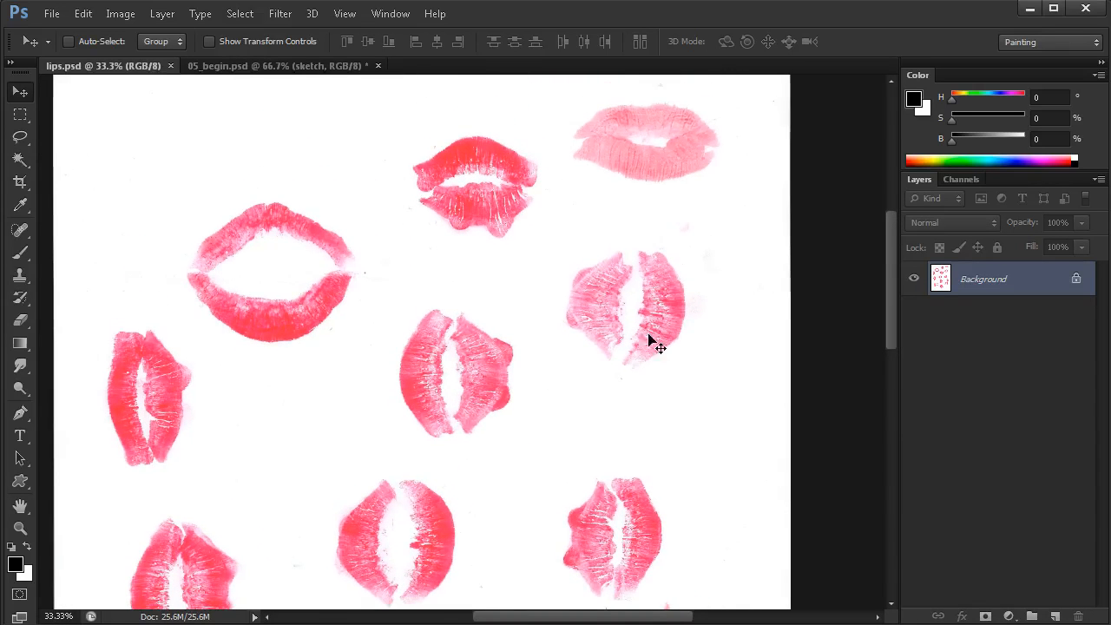
pyautogui.scroll(-2, 347, 423)
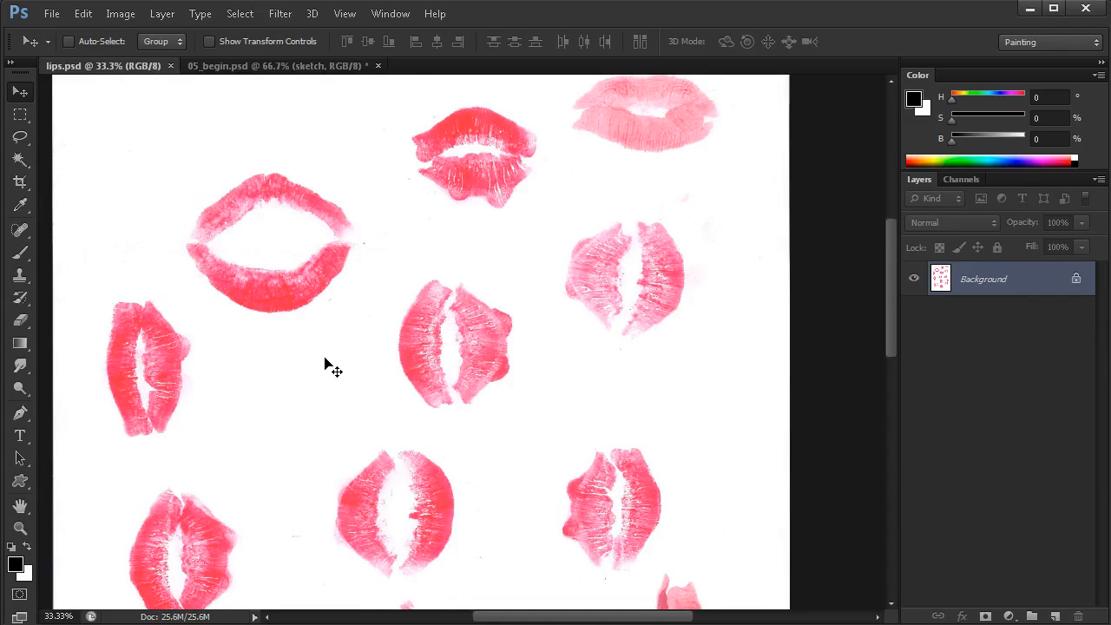
pyautogui.moveTo(549, 446); pyautogui.dragTo(547, 324)
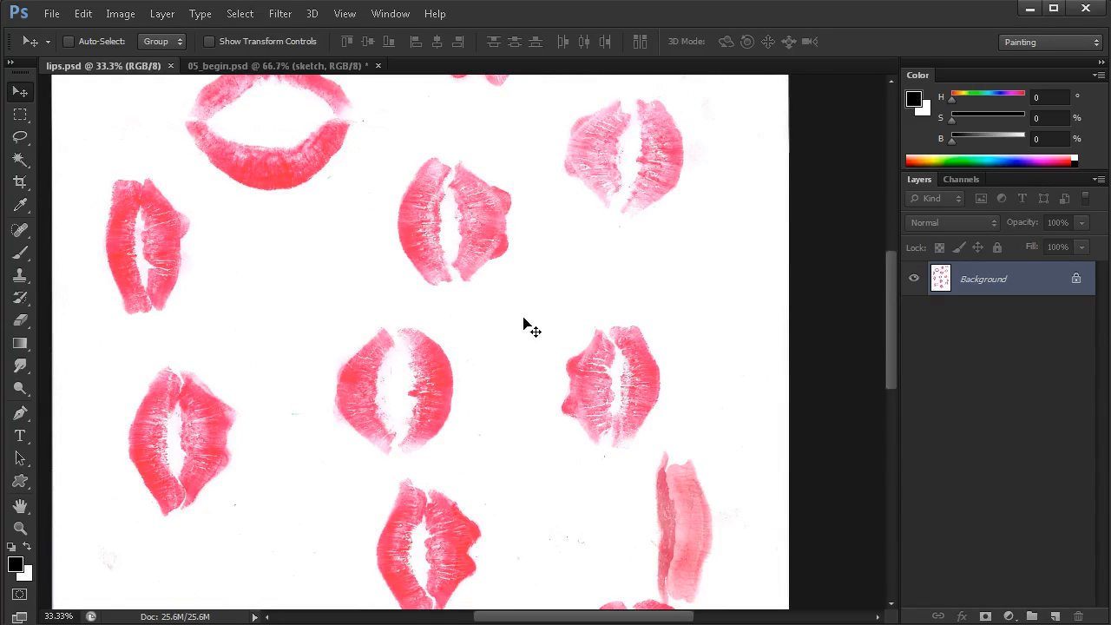
pyautogui.moveTo(550, 515); pyautogui.dragTo(577, 376)
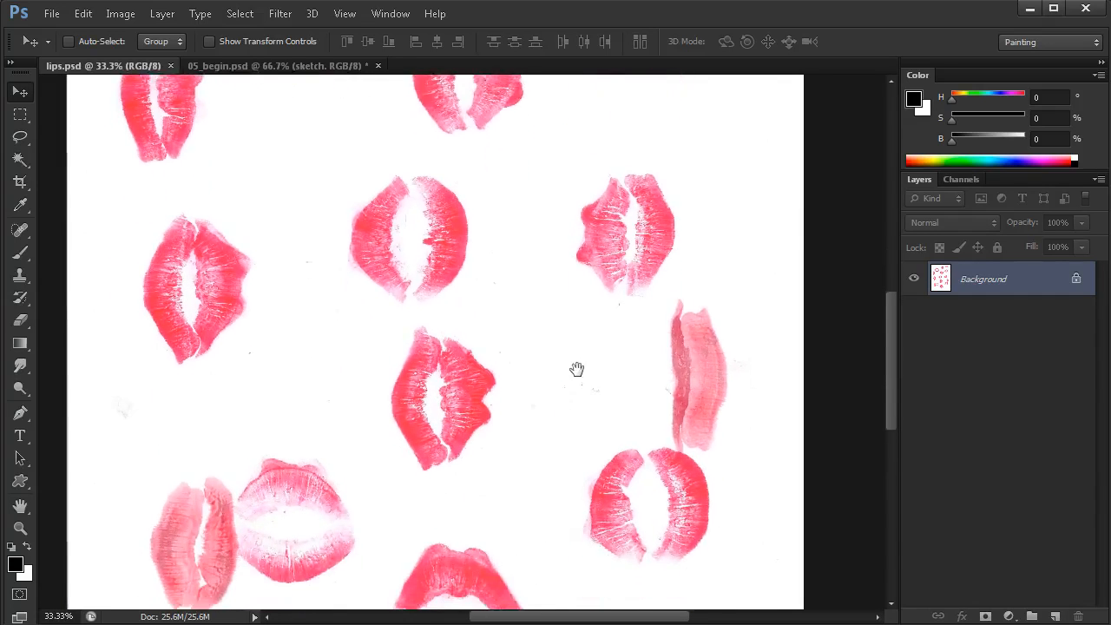
pyautogui.moveTo(522, 491); pyautogui.dragTo(521, 427)
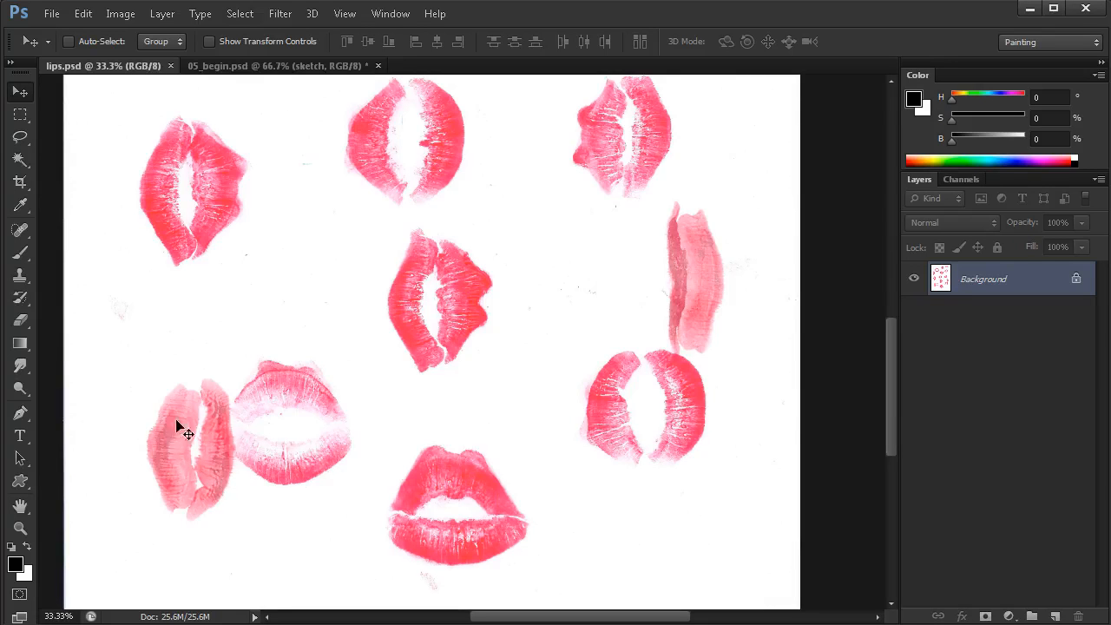
pyautogui.moveTo(511, 396); pyautogui.dragTo(482, 424)
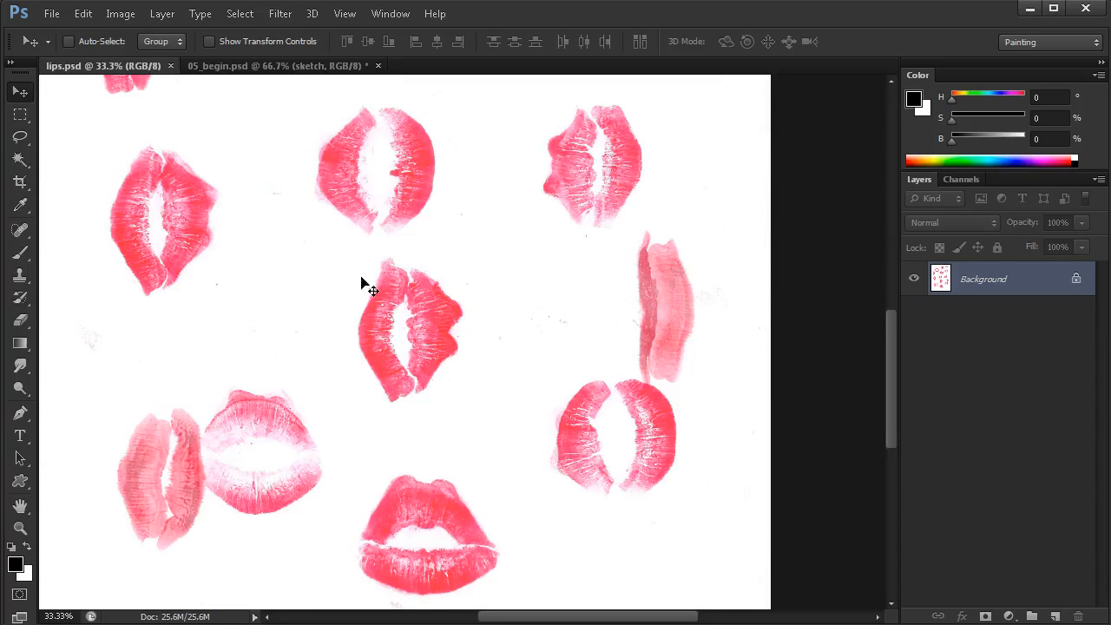
pyautogui.moveTo(453, 339); pyautogui.dragTo(471, 280)
pyautogui.moveTo(478, 372); pyautogui.dragTo(511, 437)
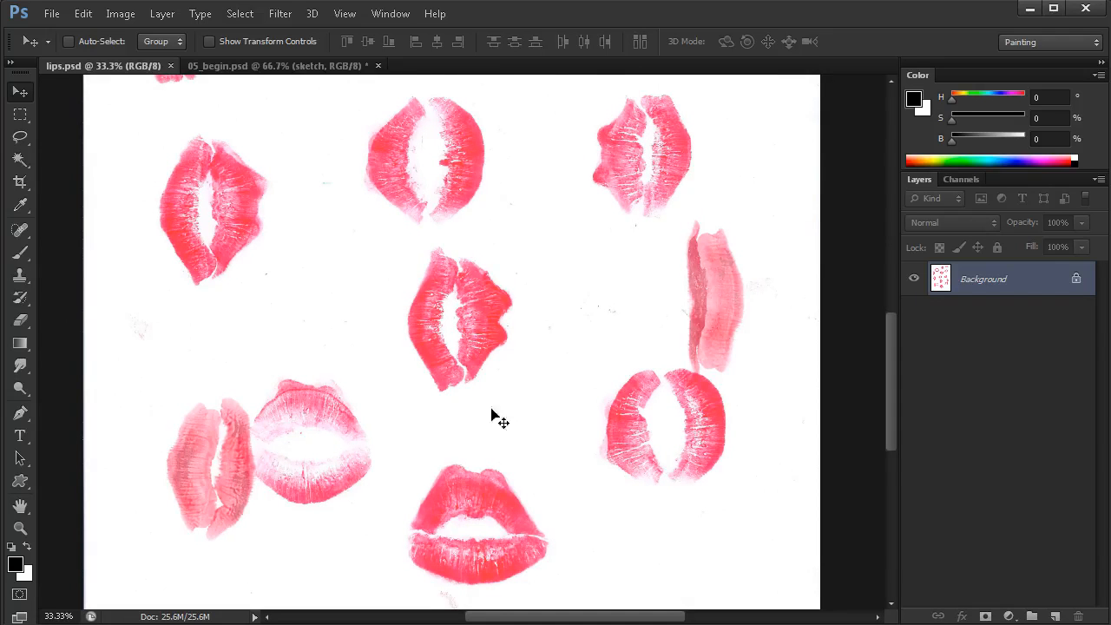
pyautogui.moveTo(494, 514); pyautogui.dragTo(485, 426)
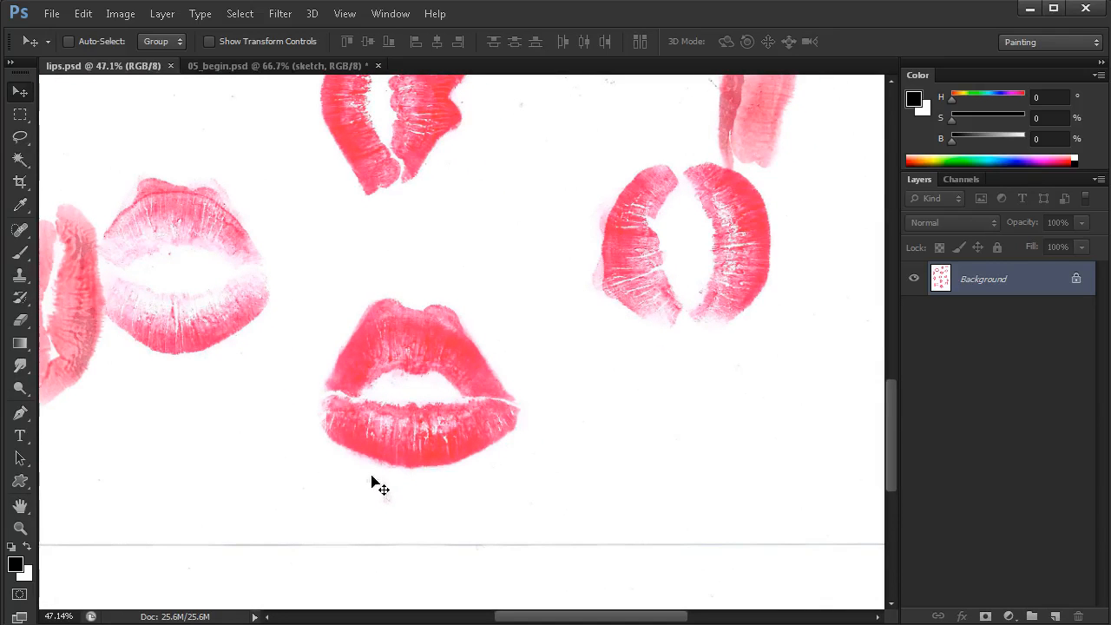
# Crop lips.psd to the bottom-centre lip print with a narrow white margin, with Delete Cropped Pixels enabled.
pyautogui.click(20, 182)
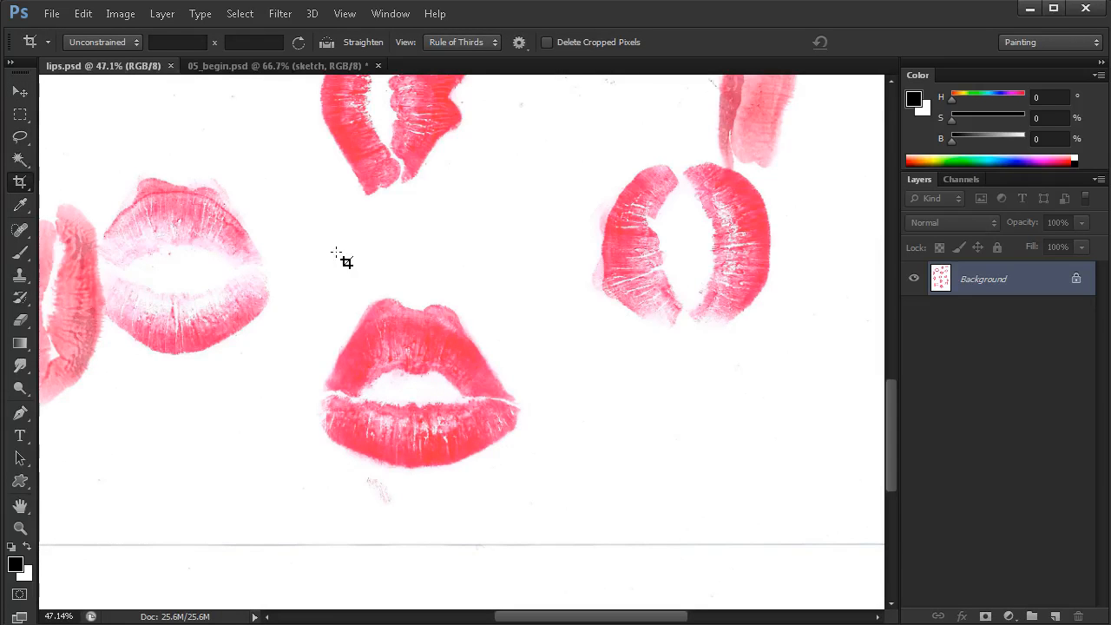
pyautogui.click(548, 42)
pyautogui.moveTo(301, 265); pyautogui.dragTo(541, 490)
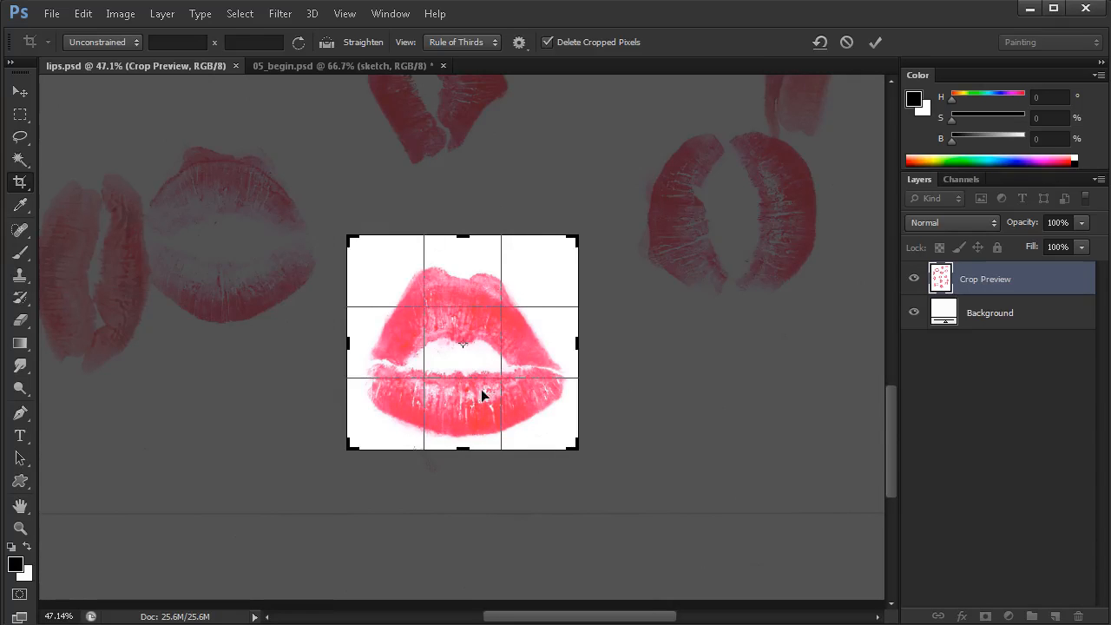
pyautogui.moveTo(462, 235); pyautogui.dragTo(462, 243)
pyautogui.moveTo(461, 441); pyautogui.dragTo(461, 443)
pyautogui.moveTo(578, 344); pyautogui.dragTo(584, 344)
pyautogui.moveTo(340, 344); pyautogui.dragTo(332, 343)
pyautogui.moveTo(463, 240); pyautogui.dragTo(461, 234)
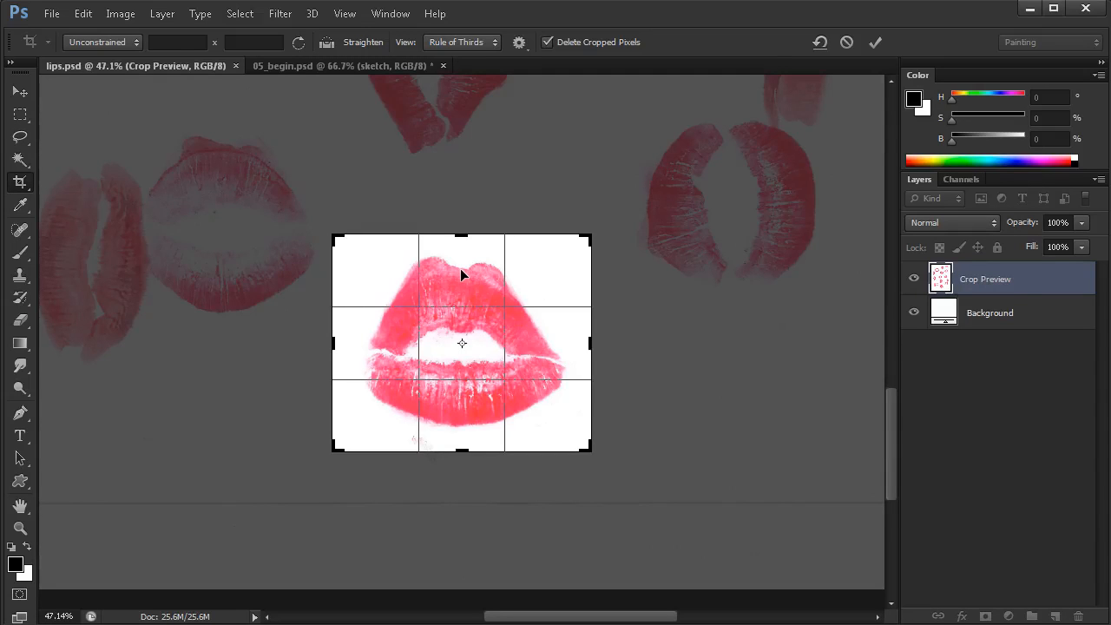
pyautogui.press('Return')
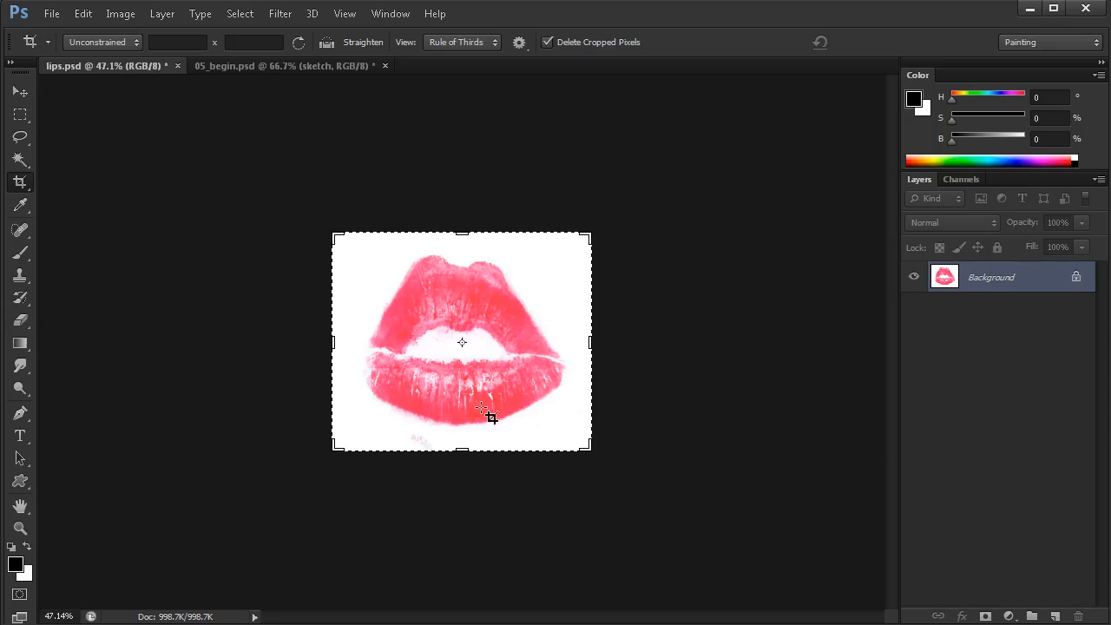
pyautogui.click(20, 91)
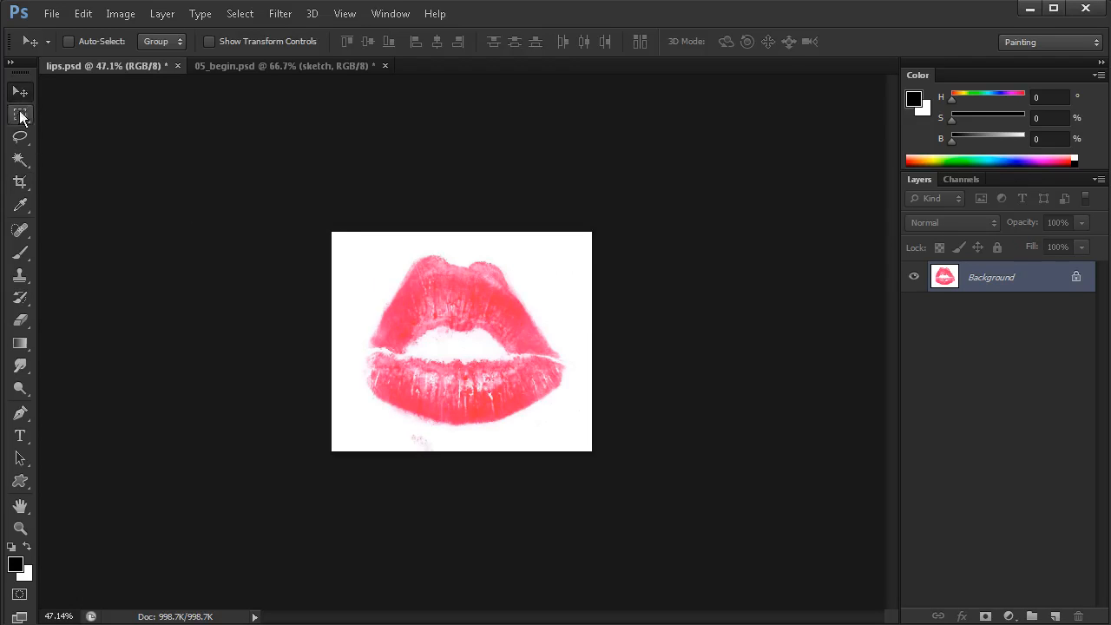
# Save the cropped image as a new Photoshop file named lips_cropped.psd in the Referenced Files folder.
pyautogui.keyDown('ctrl'); pyautogui.click(448, 316); pyautogui.keyUp('ctrl')
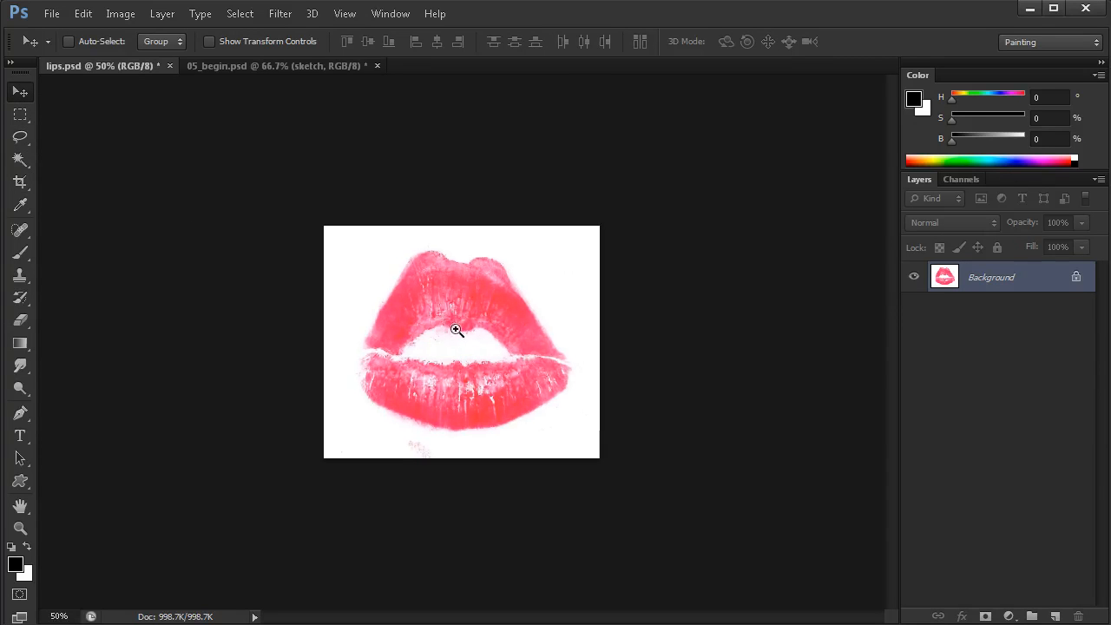
pyautogui.keyDown('ctrl'); pyautogui.click(456, 330); pyautogui.keyUp('ctrl')
pyautogui.keyDown('ctrl'); pyautogui.click(458, 345); pyautogui.keyUp('ctrl')
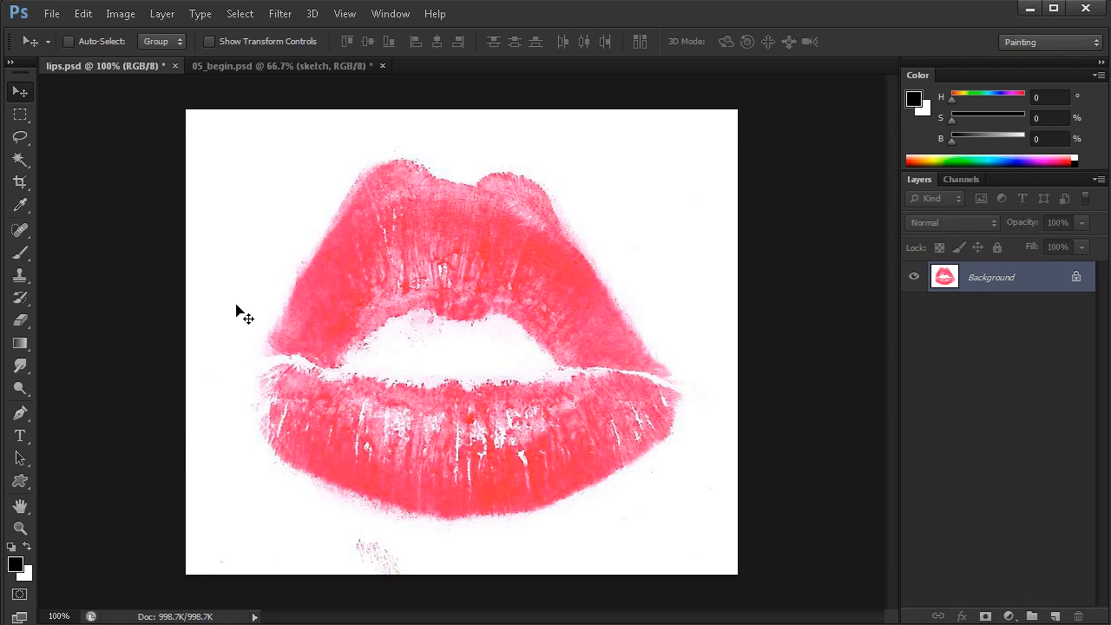
pyautogui.click(52, 14)
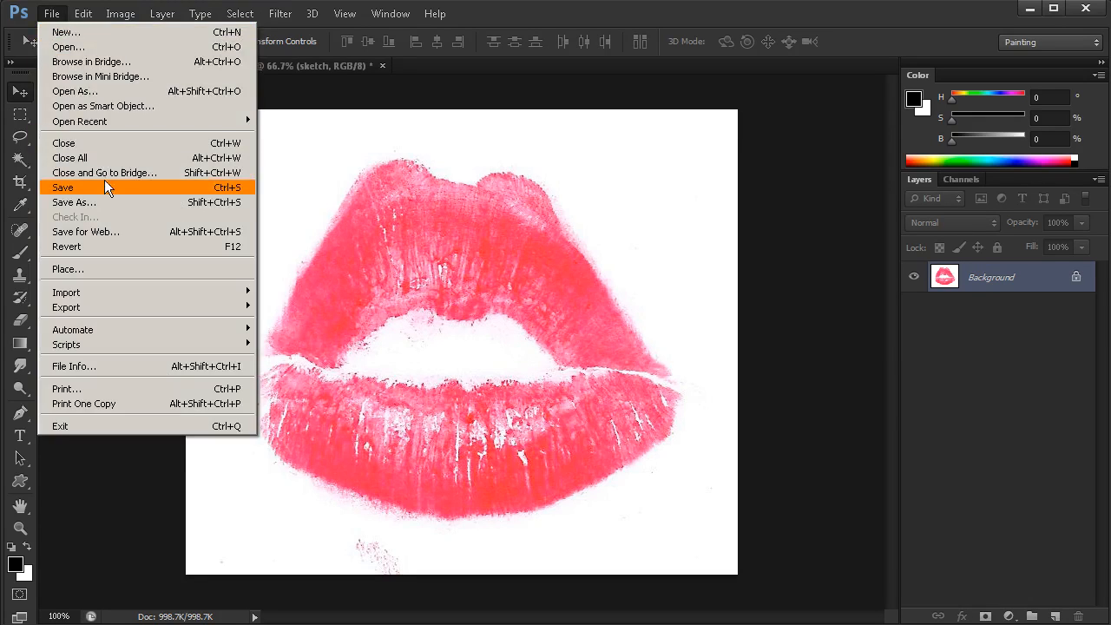
pyautogui.click(106, 201)
pyautogui.moveTo(434, 166); pyautogui.dragTo(454, 71)
pyautogui.click(369, 378)
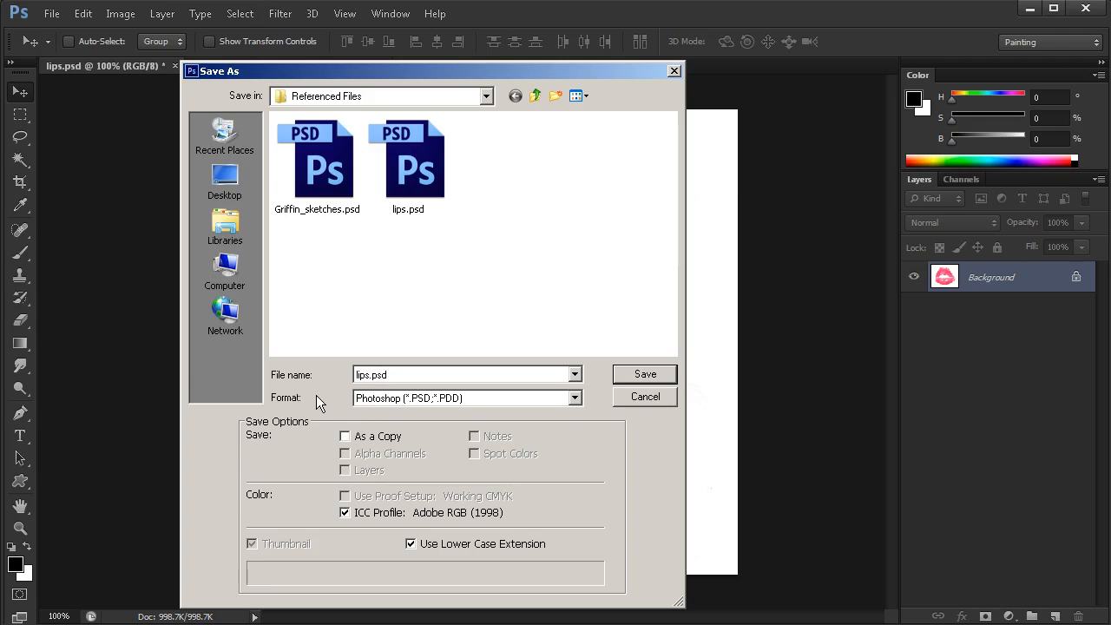
pyautogui.write('_cropped')
pyautogui.click(658, 373)
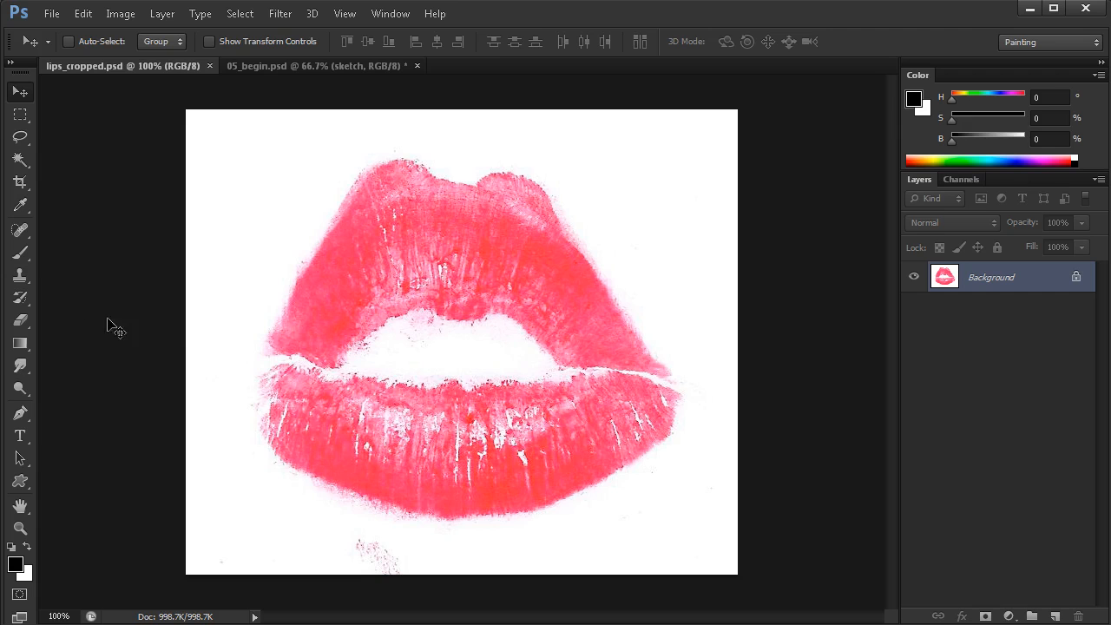
# Set up the Smudge tool with 100% strength and the soft round brush at 56% hardness.
pyautogui.click(21, 366)
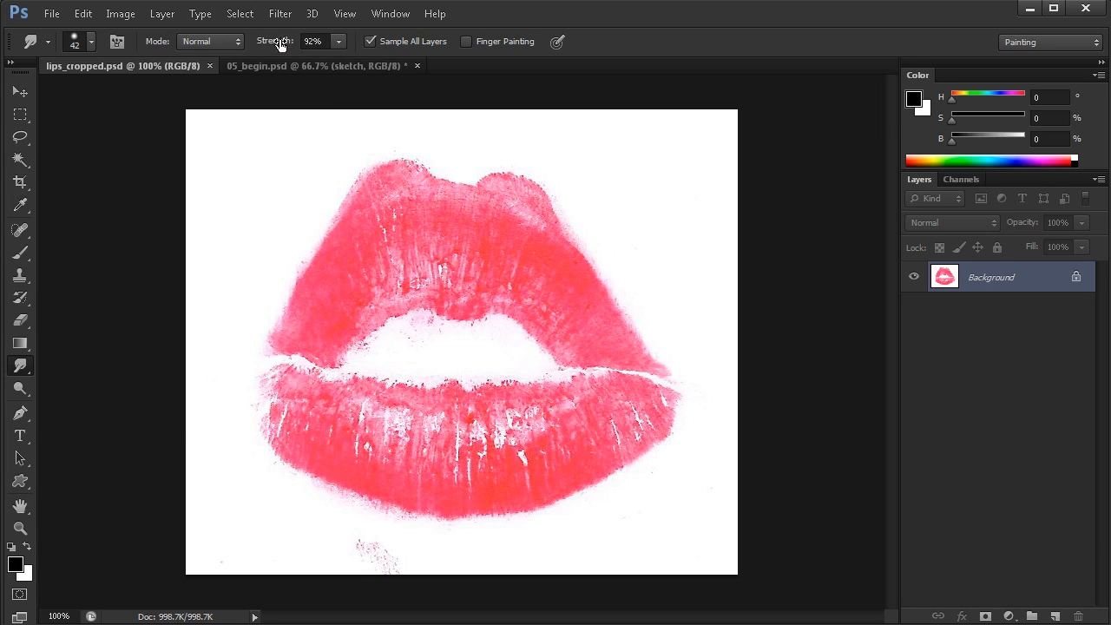
pyautogui.click(339, 41)
pyautogui.moveTo(343, 58); pyautogui.dragTo(351, 58)
pyautogui.click(620, 41)
pyautogui.rightClick(396, 261)
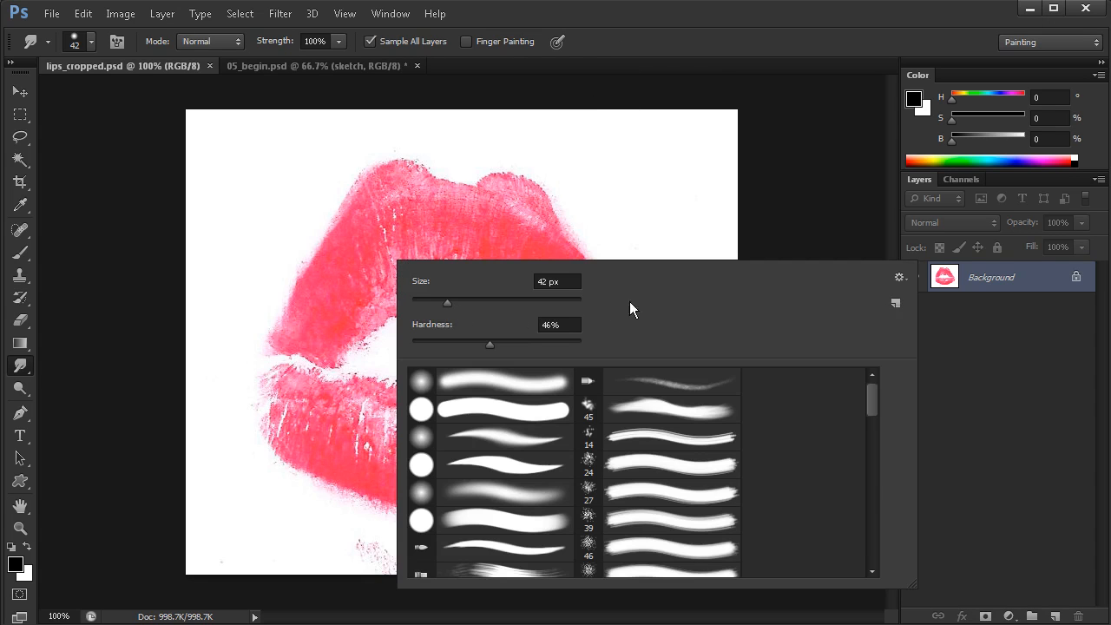
pyautogui.moveTo(909, 586); pyautogui.dragTo(648, 590)
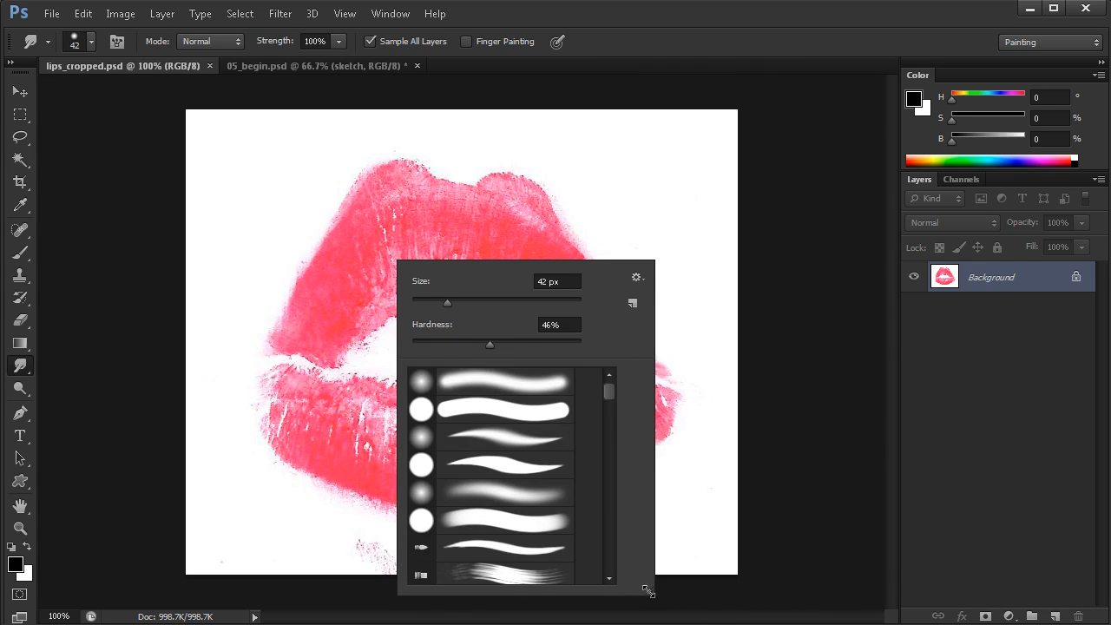
pyautogui.click(505, 384)
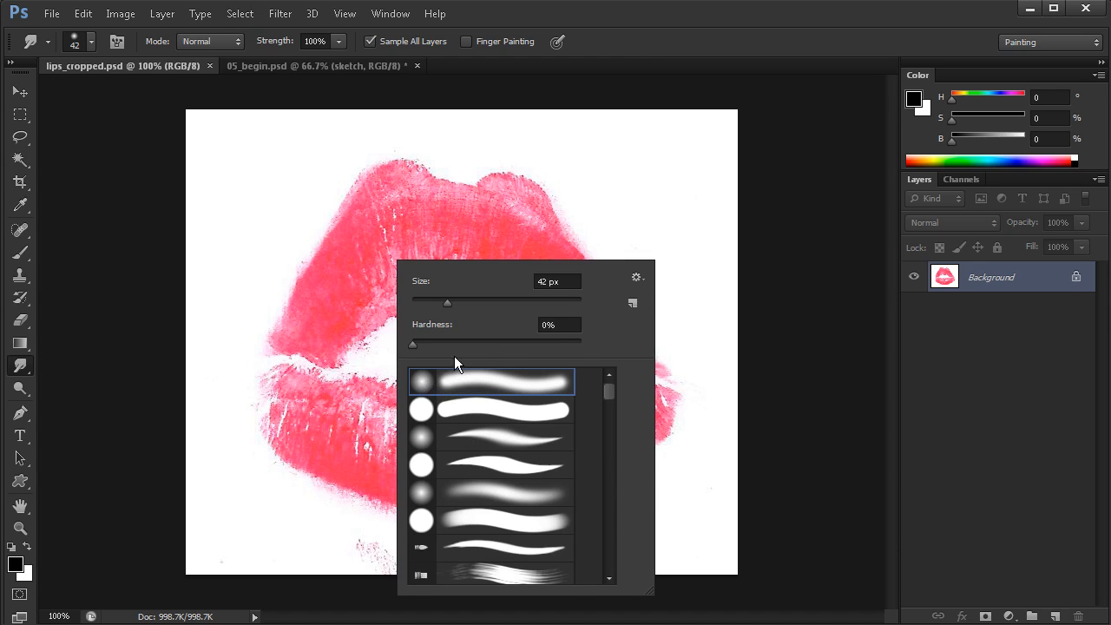
pyautogui.moveTo(411, 341); pyautogui.dragTo(507, 334)
pyautogui.click(749, 265)
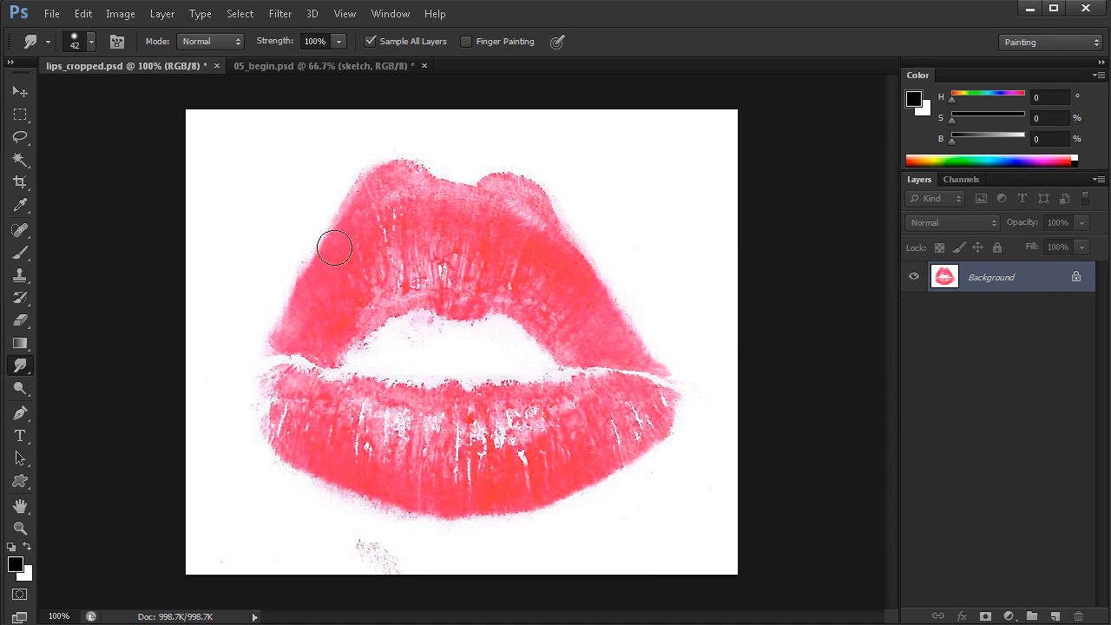
# Enlarge the smudge brush to 78 px and push in the lower-left edge of the lower lip.
pyautogui.rightClick(321, 191)
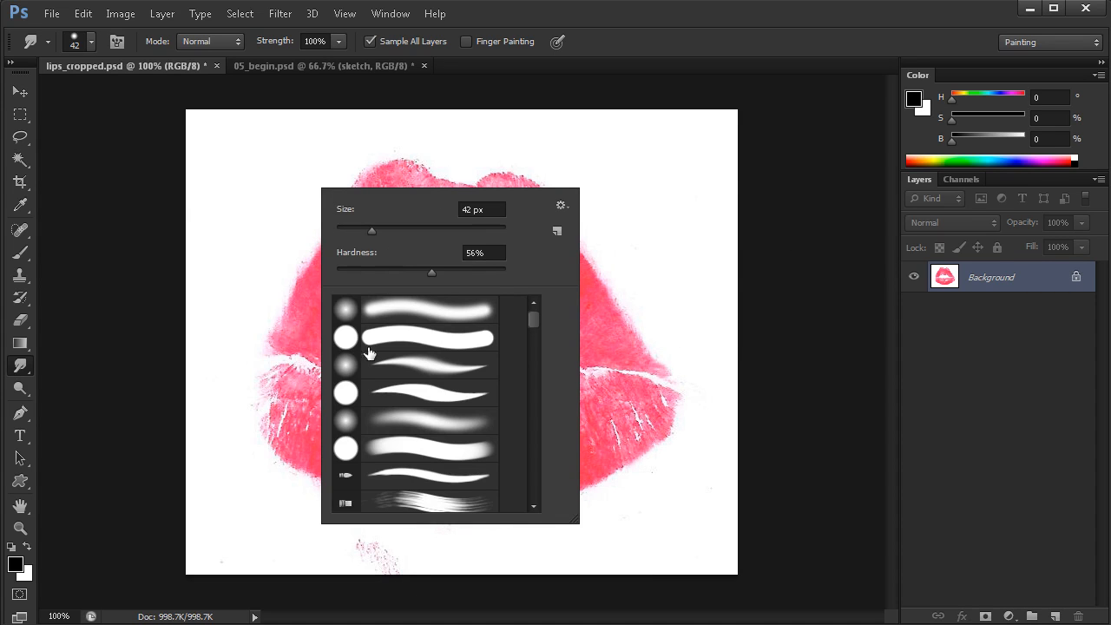
pyautogui.moveTo(371, 227); pyautogui.dragTo(382, 226)
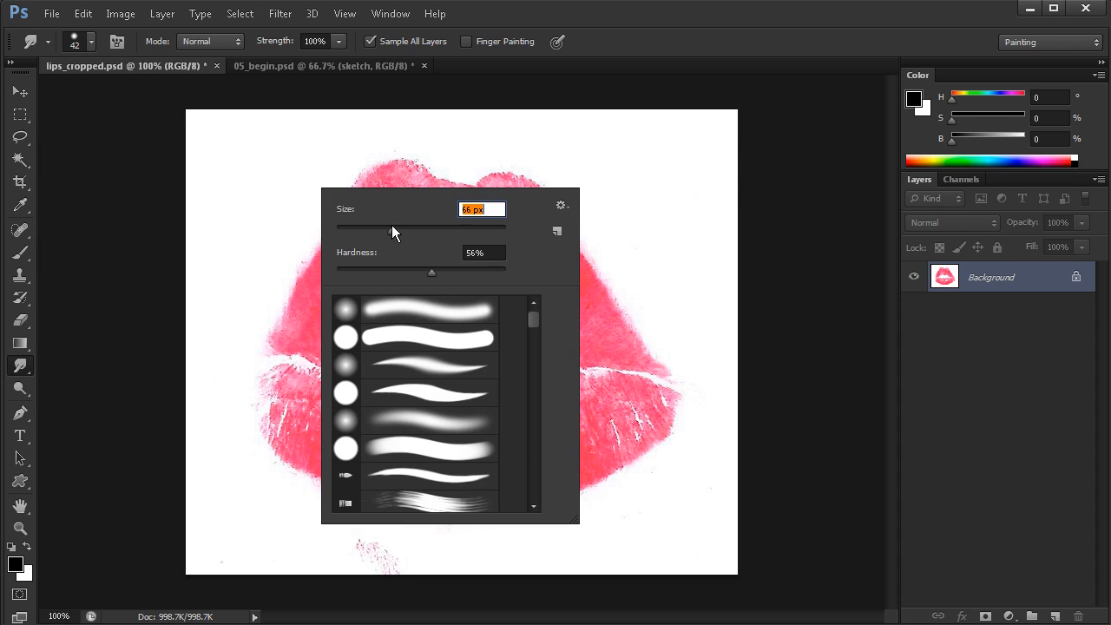
pyautogui.moveTo(390, 227); pyautogui.dragTo(401, 226)
pyautogui.click(629, 208)
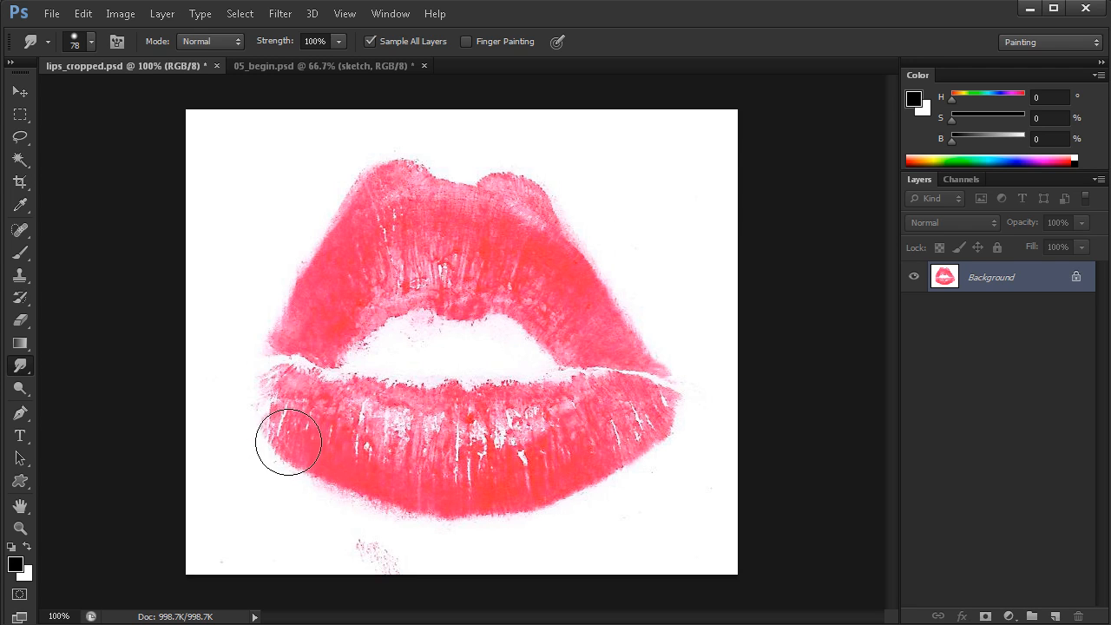
pyautogui.moveTo(273, 401)
pyautogui.mouseDown()
pyautogui.moveTo(295, 453)
pyautogui.moveTo(335, 480)
pyautogui.mouseUp()
pyautogui.moveTo(269, 448)
pyautogui.mouseDown()
pyautogui.moveTo(263, 414)
pyautogui.moveTo(308, 474)
pyautogui.moveTo(336, 483)
pyautogui.moveTo(302, 447)
pyautogui.moveTo(322, 476)
pyautogui.mouseUp()
# Undo the large smudge on the lower lip's right side, and smooth the lip's lower edges toward both corners.
pyautogui.moveTo(586, 469)
pyautogui.mouseDown()
pyautogui.moveTo(649, 442)
pyautogui.moveTo(664, 409)
pyautogui.moveTo(647, 446)
pyautogui.moveTo(578, 389)
pyautogui.moveTo(574, 417)
pyautogui.mouseUp()
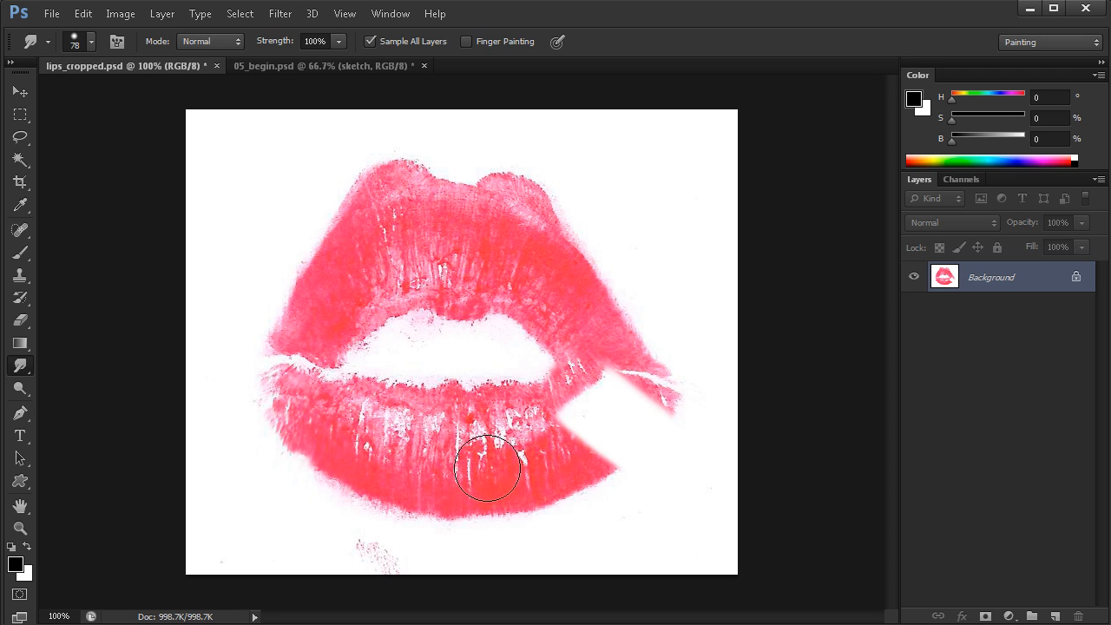
pyautogui.hotkey('ctrl', 'z')
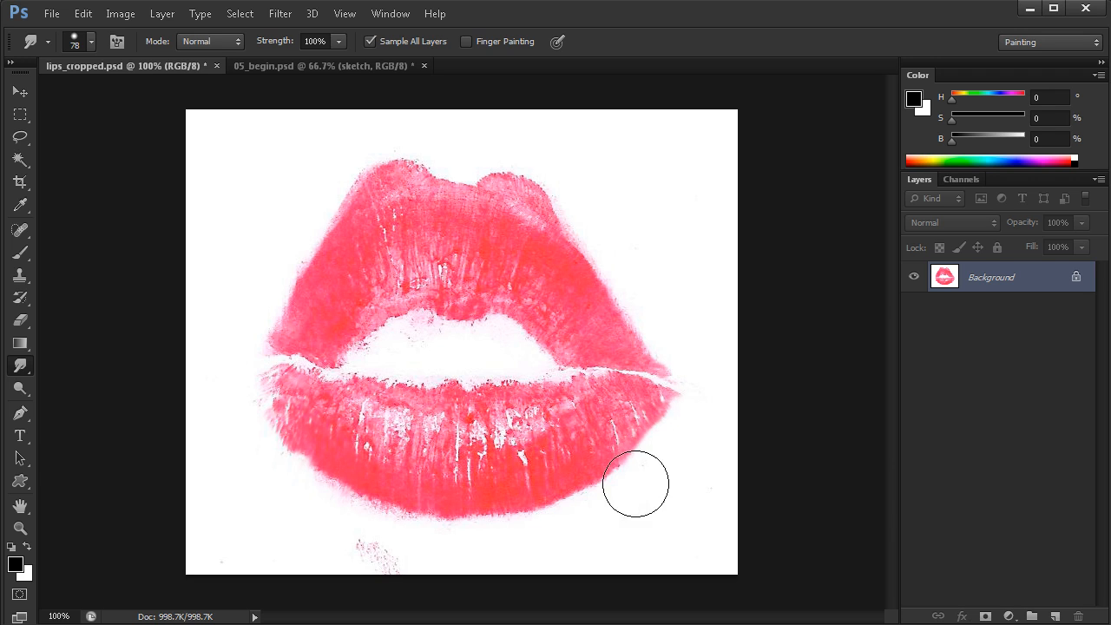
pyautogui.moveTo(670, 422)
pyautogui.mouseDown()
pyautogui.moveTo(674, 404)
pyautogui.moveTo(627, 469)
pyautogui.moveTo(630, 481)
pyautogui.moveTo(568, 484)
pyautogui.mouseUp()
pyautogui.moveTo(314, 477)
pyautogui.mouseDown()
pyautogui.moveTo(285, 463)
pyautogui.moveTo(261, 425)
pyautogui.moveTo(259, 406)
pyautogui.moveTo(271, 442)
pyautogui.moveTo(287, 328)
pyautogui.moveTo(275, 299)
pyautogui.moveTo(286, 376)
pyautogui.moveTo(273, 389)
pyautogui.moveTo(299, 411)
pyautogui.moveTo(263, 390)
pyautogui.mouseUp()
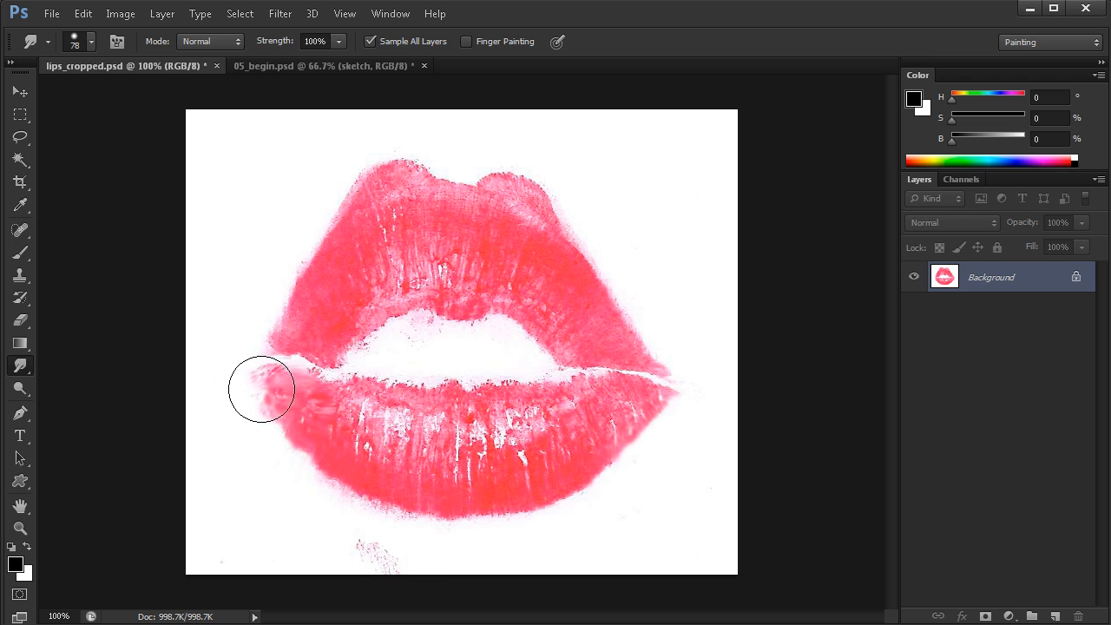
# Reduce the smudge brush to 44 px and pull the lower lip's left corner outward into a point.
pyautogui.rightClick(334, 286)
pyautogui.moveTo(416, 318); pyautogui.dragTo(388, 316)
pyautogui.moveTo(283, 386); pyautogui.dragTo(259, 379)
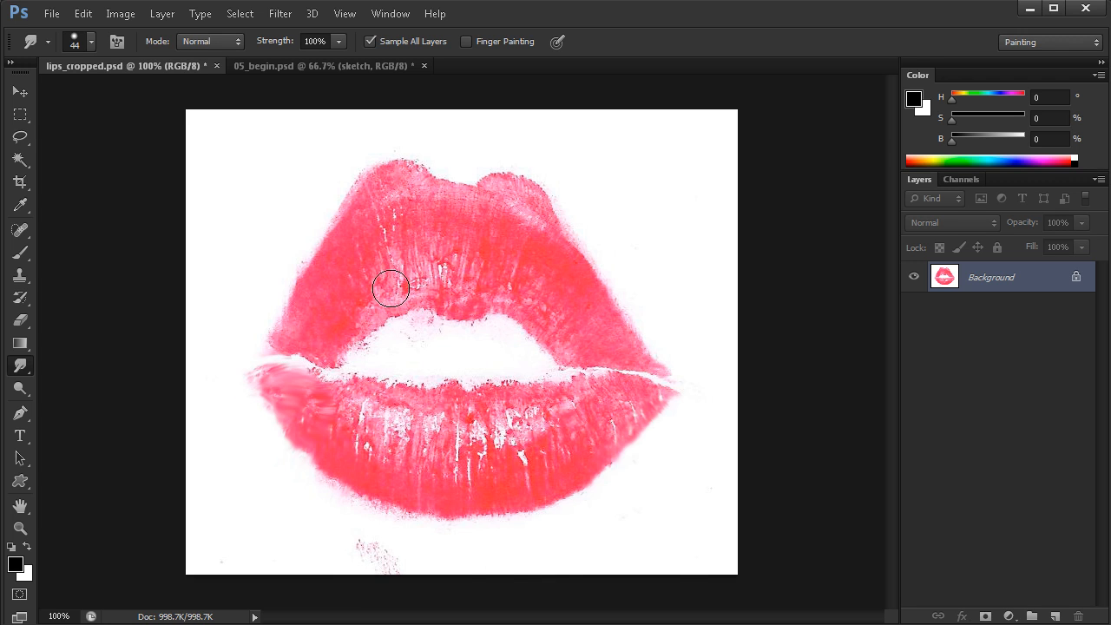
# Lower the smudge brush hardness to 36% and smooth the lower lip's lower-left edge and the upper lip's right peak.
pyautogui.rightClick(423, 258)
pyautogui.moveTo(537, 340); pyautogui.dragTo(503, 339)
pyautogui.press('Return')
pyautogui.moveTo(263, 393)
pyautogui.mouseDown()
pyautogui.moveTo(289, 460)
pyautogui.moveTo(300, 431)
pyautogui.moveTo(281, 438)
pyautogui.moveTo(273, 412)
pyautogui.moveTo(291, 450)
pyautogui.mouseUp()
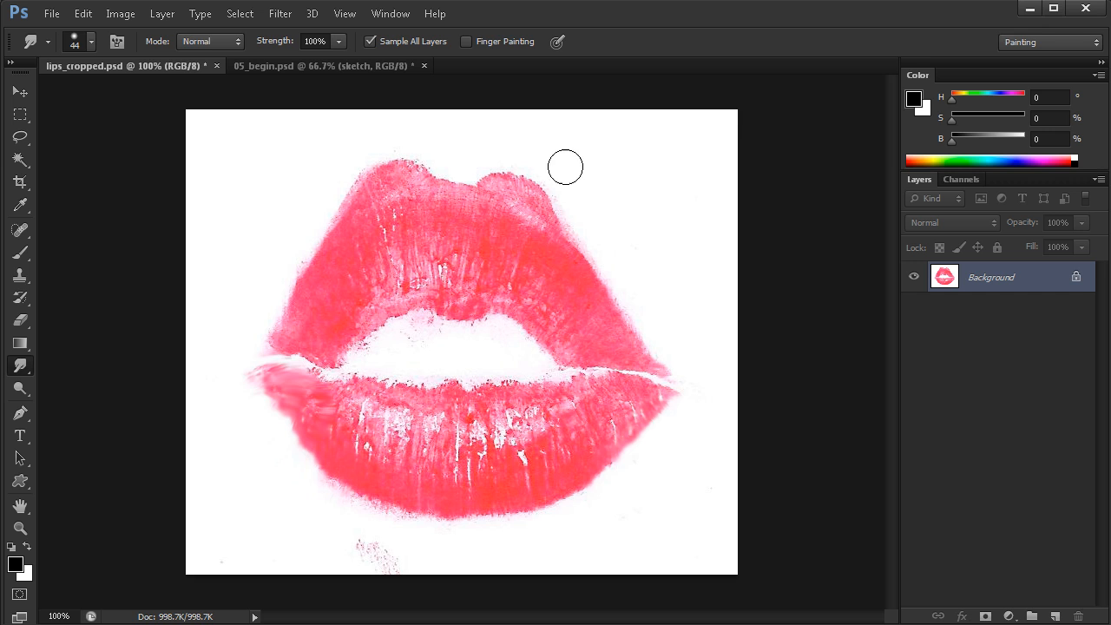
pyautogui.moveTo(329, 403)
pyautogui.mouseDown()
pyautogui.moveTo(317, 413)
pyautogui.moveTo(282, 388)
pyautogui.moveTo(283, 426)
pyautogui.mouseUp()
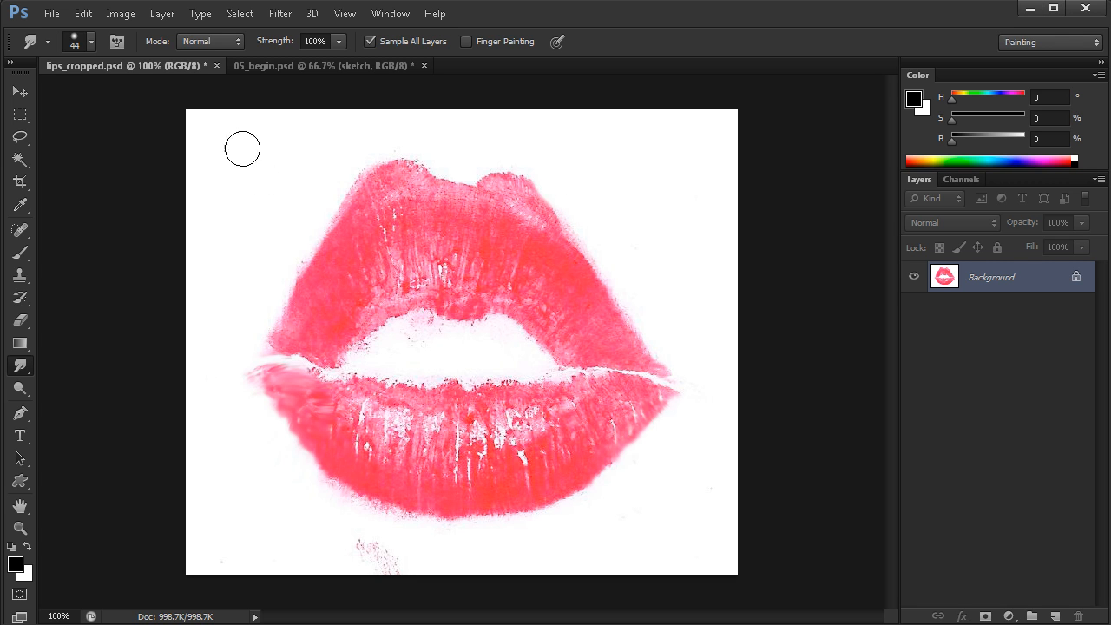
# Enlarge the smudge brush to 63 px and smooth the upper lip's two peaks and their outer edges.
pyautogui.rightClick(308, 177)
pyautogui.write('63')
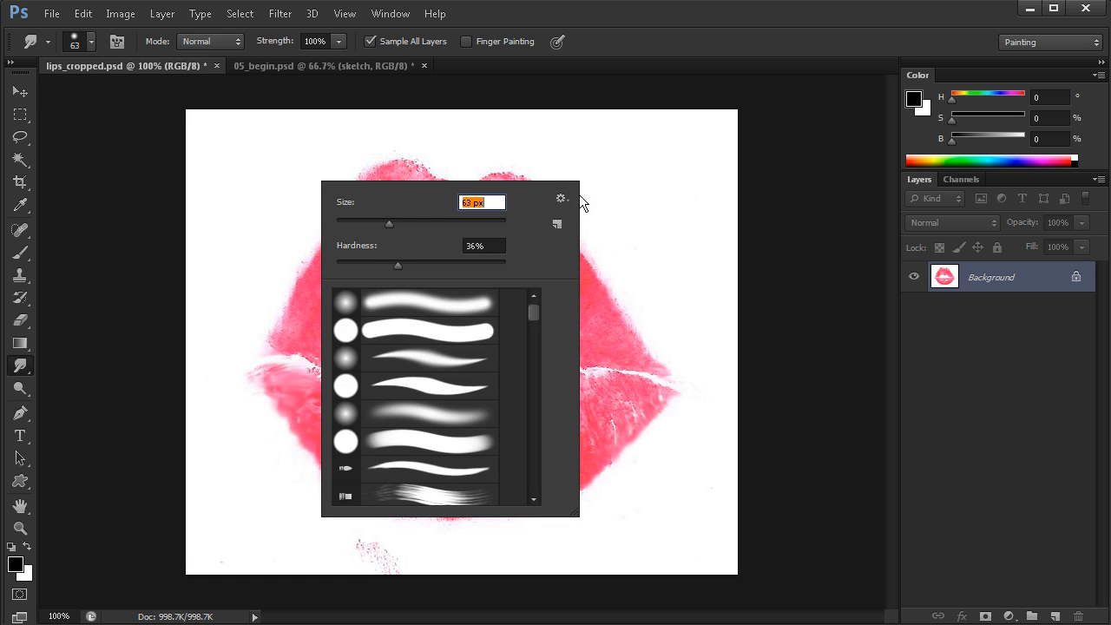
pyautogui.press('Return')
pyautogui.moveTo(532, 216)
pyautogui.mouseDown()
pyautogui.moveTo(529, 191)
pyautogui.moveTo(495, 191)
pyautogui.moveTo(483, 159)
pyautogui.moveTo(436, 153)
pyautogui.moveTo(480, 163)
pyautogui.moveTo(498, 191)
pyautogui.moveTo(508, 179)
pyautogui.mouseUp()
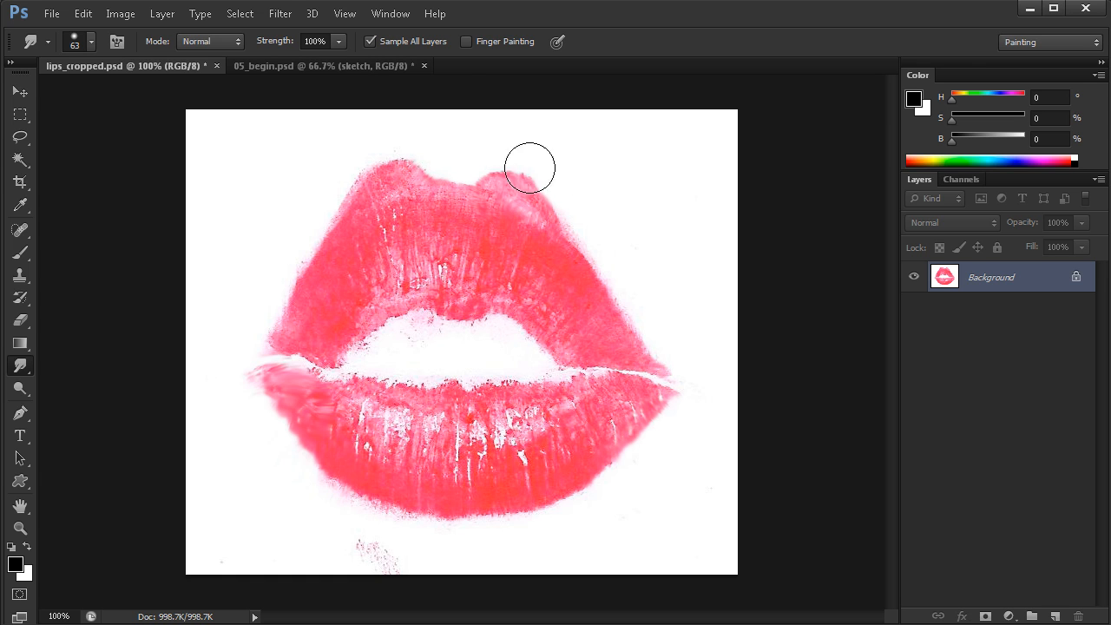
pyautogui.moveTo(583, 203)
pyautogui.mouseDown()
pyautogui.moveTo(557, 217)
pyautogui.moveTo(488, 197)
pyautogui.moveTo(541, 208)
pyautogui.mouseUp()
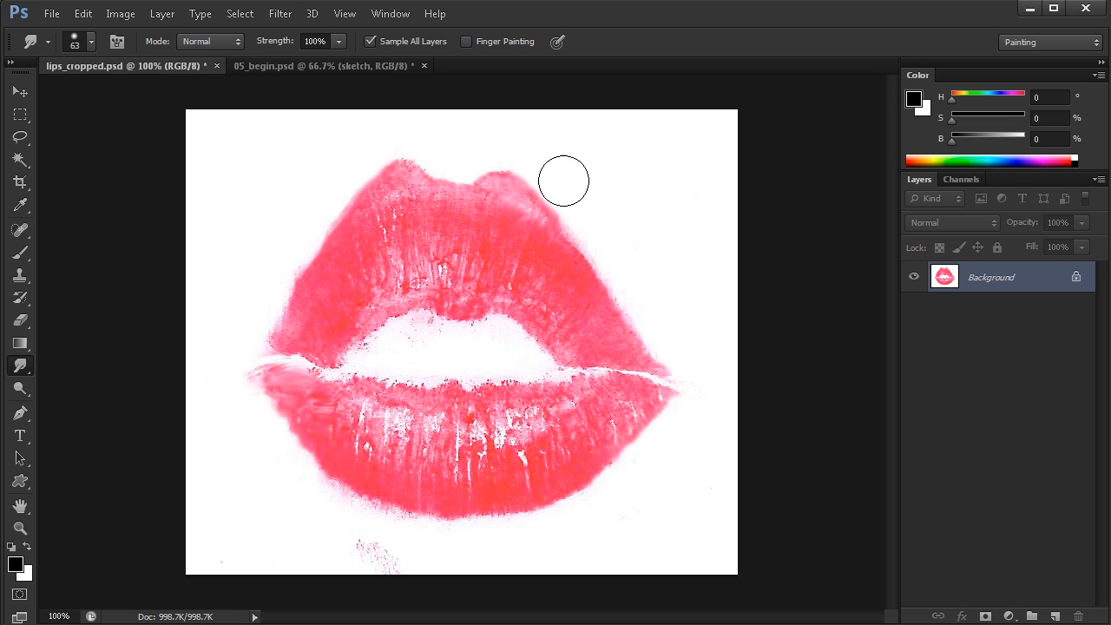
# Add a Hue/Saturation adjustment layer above the lips, and shrink and reposition its properties so more of the print shows.
pyautogui.click(1007, 616)
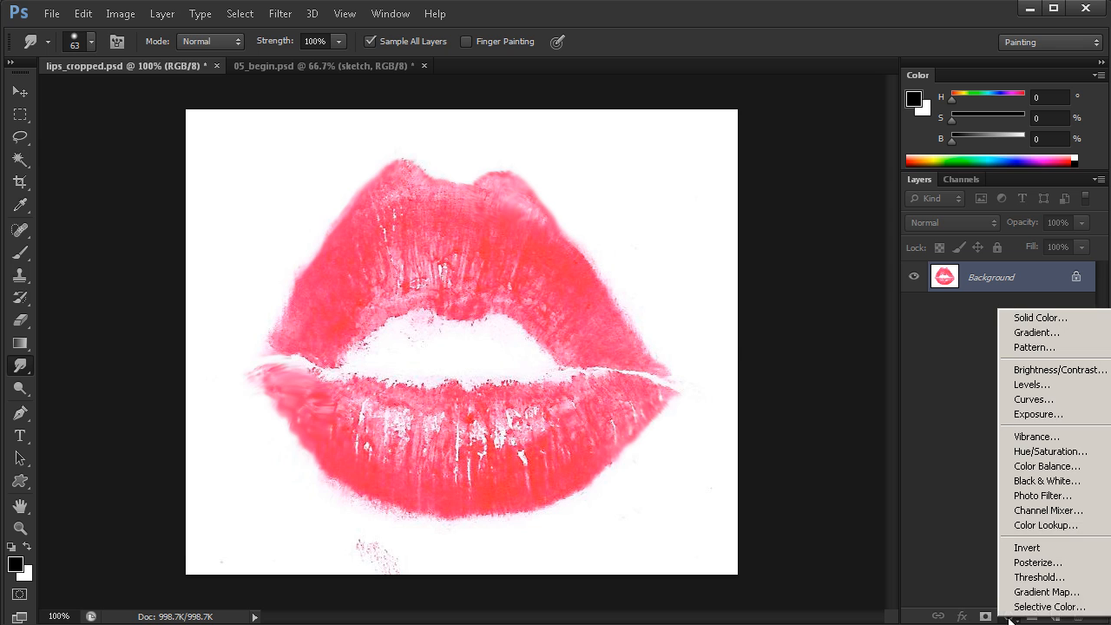
pyautogui.click(1031, 452)
pyautogui.moveTo(807, 144); pyautogui.dragTo(723, 79)
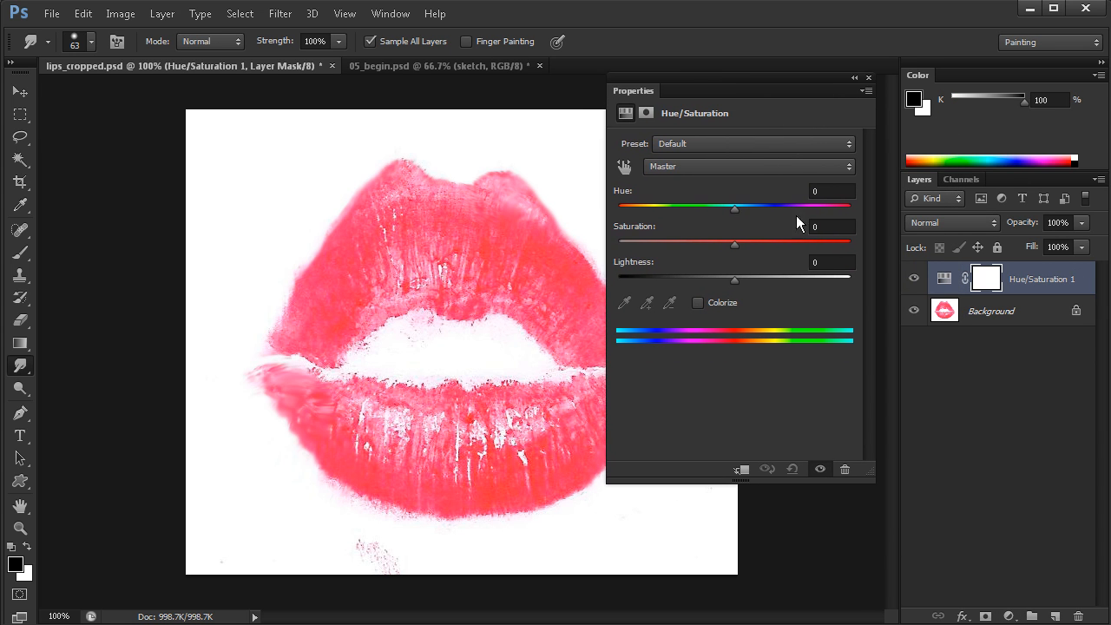
pyautogui.moveTo(865, 475); pyautogui.dragTo(860, 375)
pyautogui.moveTo(807, 92); pyautogui.dragTo(807, 79)
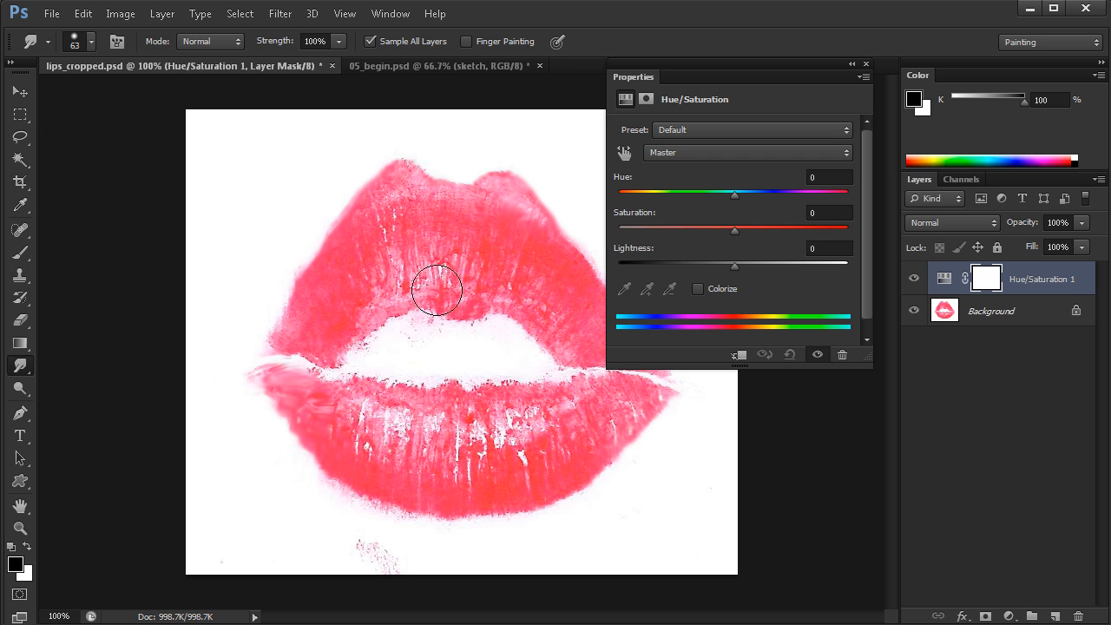
# Restrict the Hue/Saturation adjustment to the Reds range, and toggle the adjustment layer's visibility off and on.
pyautogui.moveTo(467, 413); pyautogui.dragTo(470, 394)
pyautogui.click(845, 153)
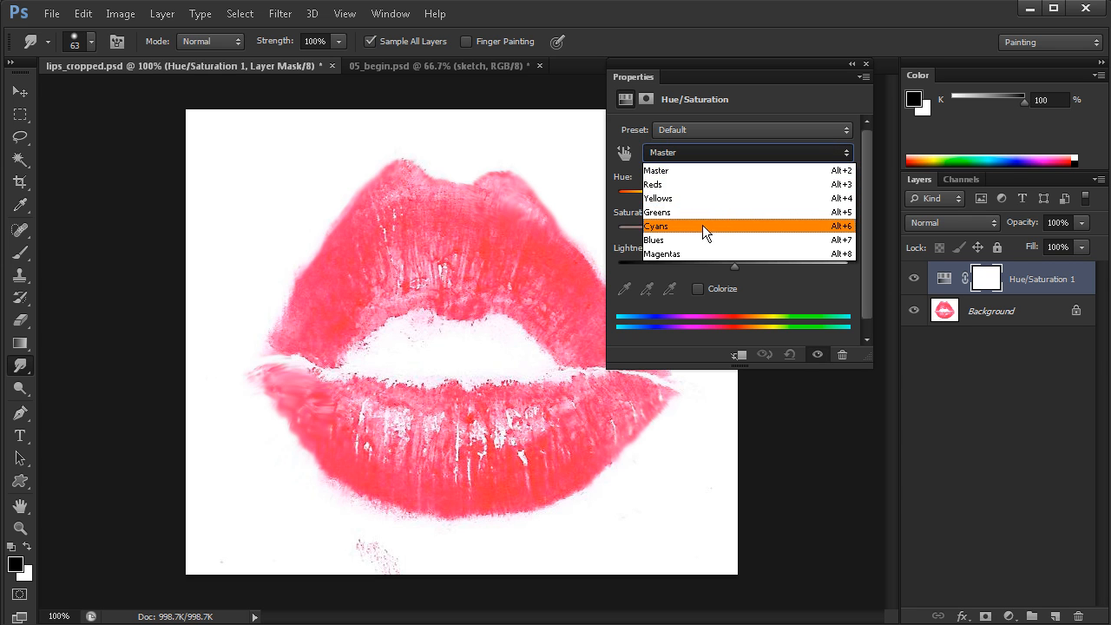
pyautogui.click(663, 185)
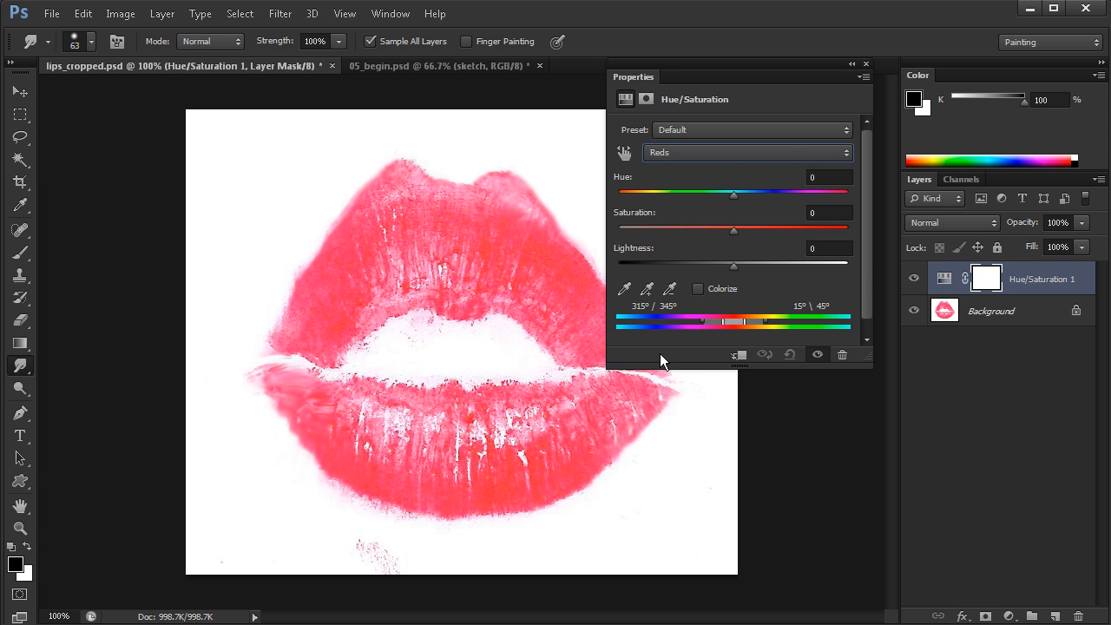
pyautogui.click(913, 283)
pyautogui.click(914, 285)
pyautogui.click(913, 286)
pyautogui.click(914, 285)
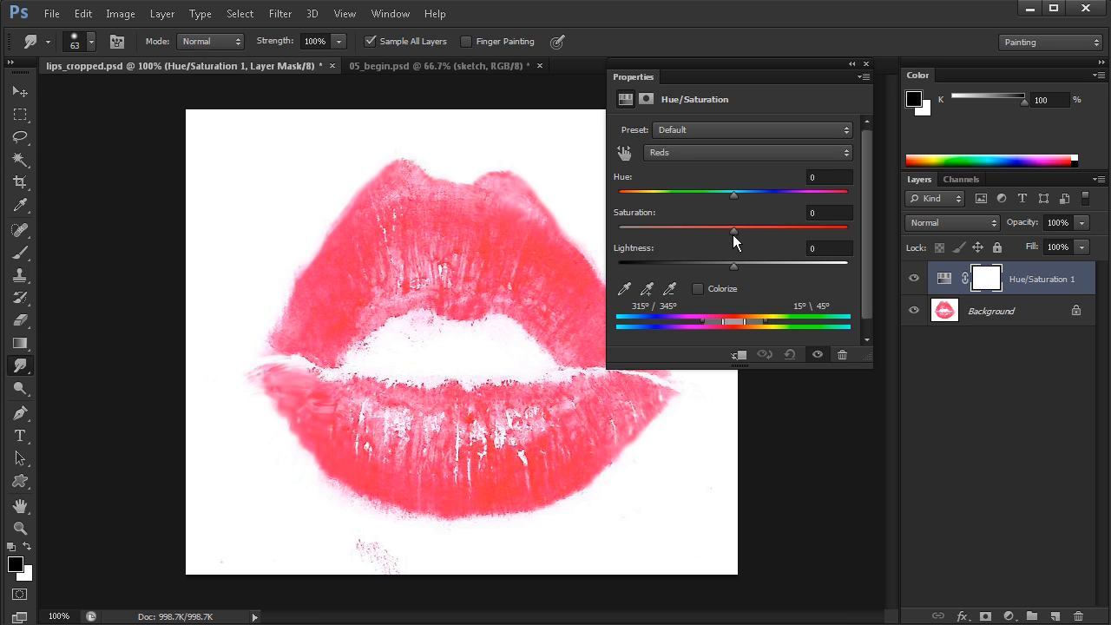
# Deepen the lips' reds by setting Hue to +6, Saturation to -13 and Lightness to -34.
pyautogui.moveTo(733, 237); pyautogui.dragTo(717, 274)
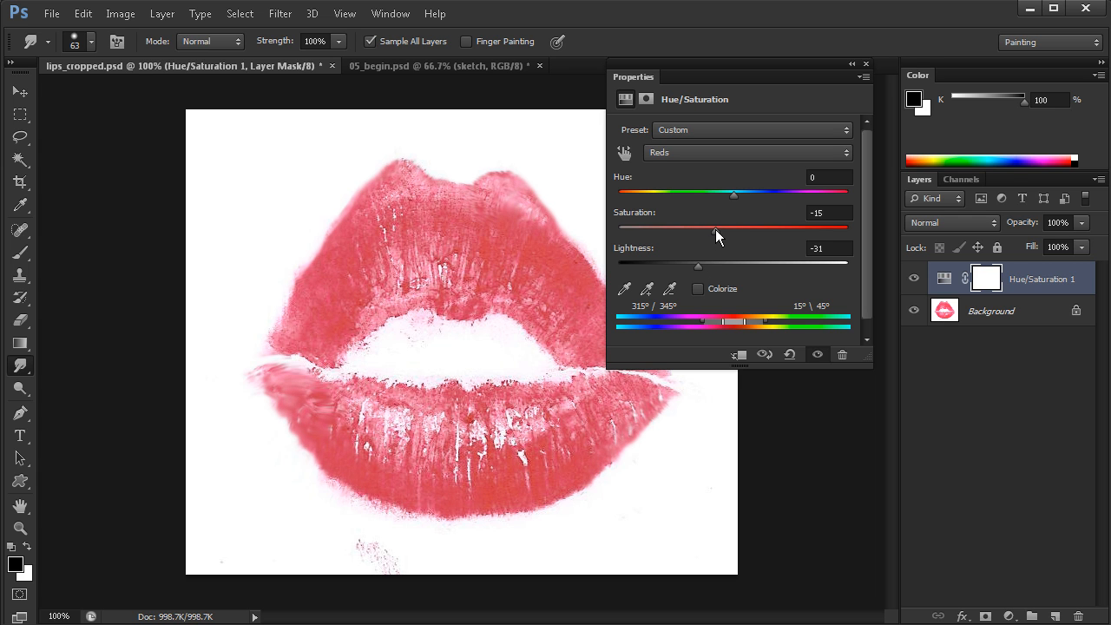
pyautogui.moveTo(696, 267); pyautogui.dragTo(695, 268)
pyautogui.moveTo(715, 230); pyautogui.dragTo(718, 229)
pyautogui.moveTo(733, 194)
pyautogui.mouseDown()
pyautogui.moveTo(716, 195)
pyautogui.moveTo(745, 194)
pyautogui.mouseUp()
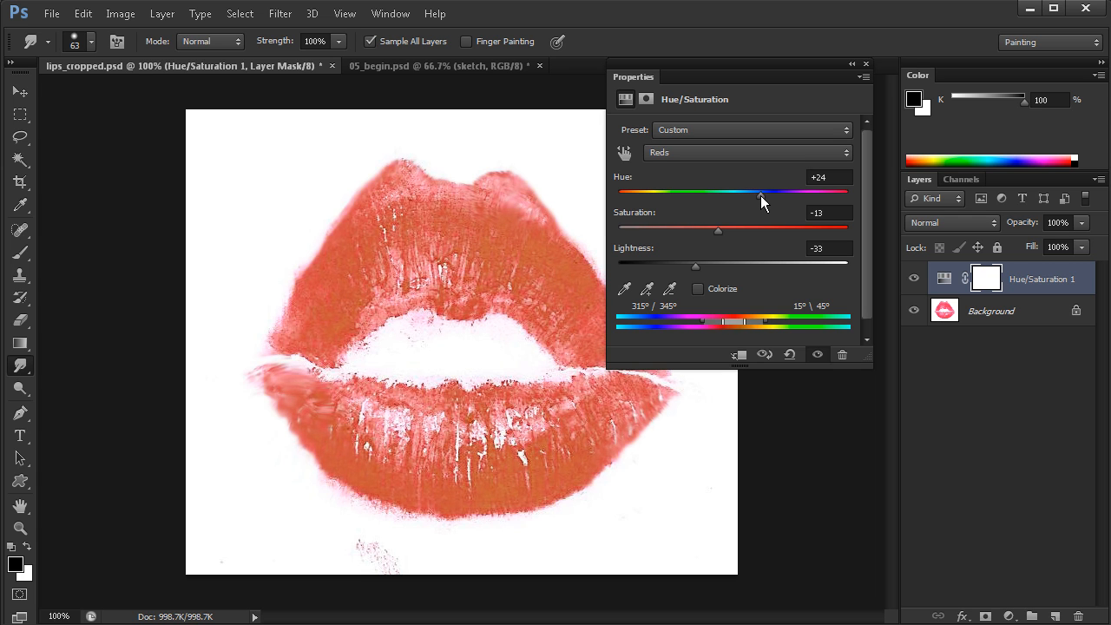
pyautogui.moveTo(781, 197); pyautogui.dragTo(742, 204)
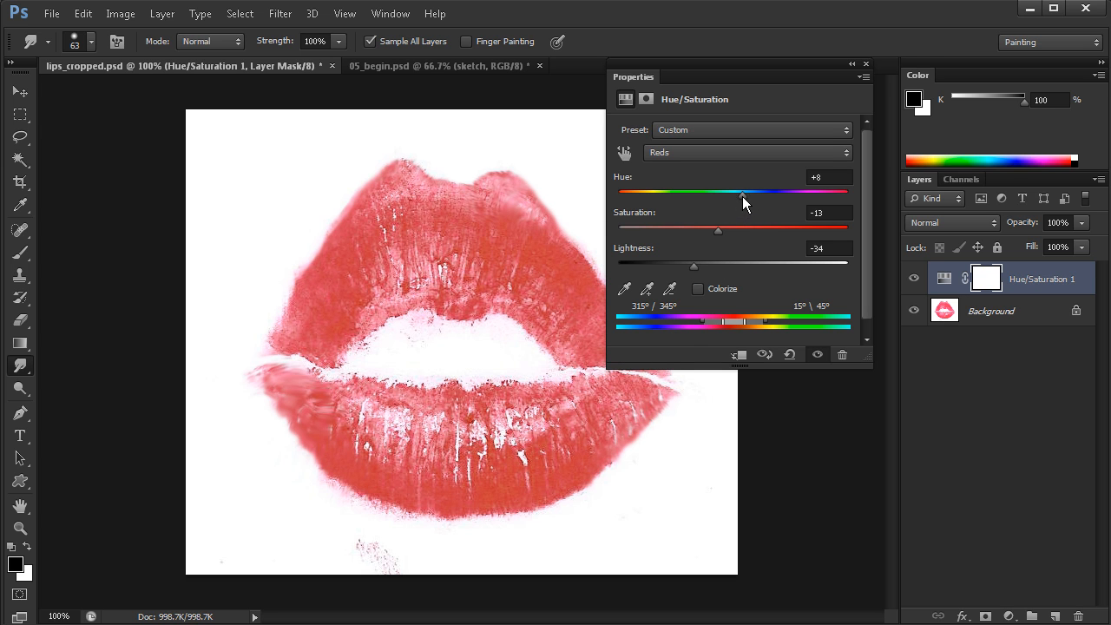
pyautogui.moveTo(742, 196); pyautogui.dragTo(740, 196)
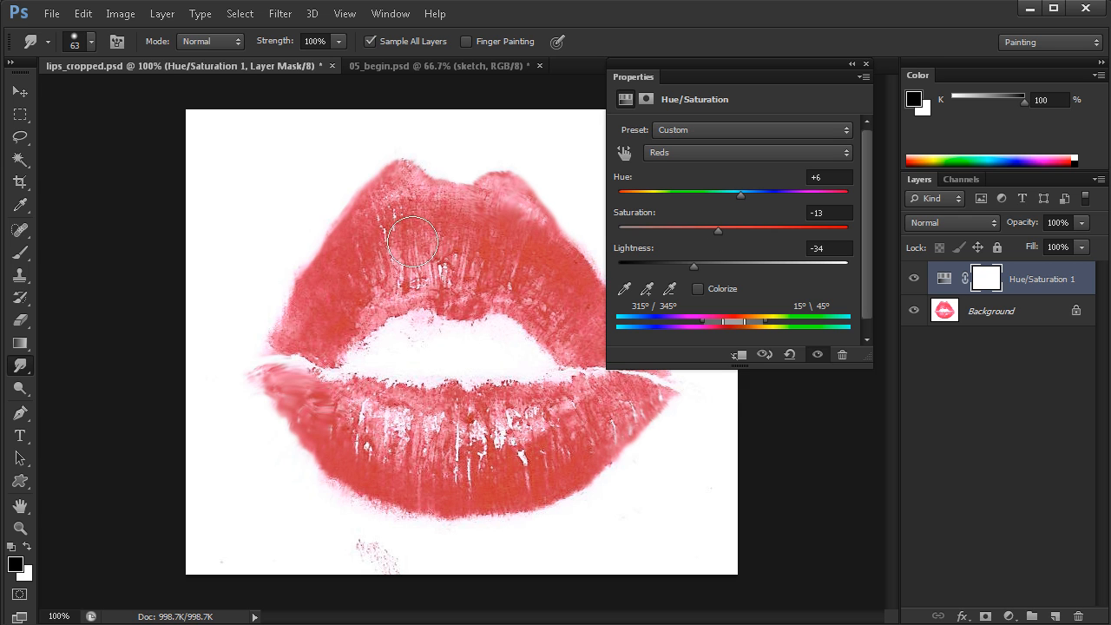